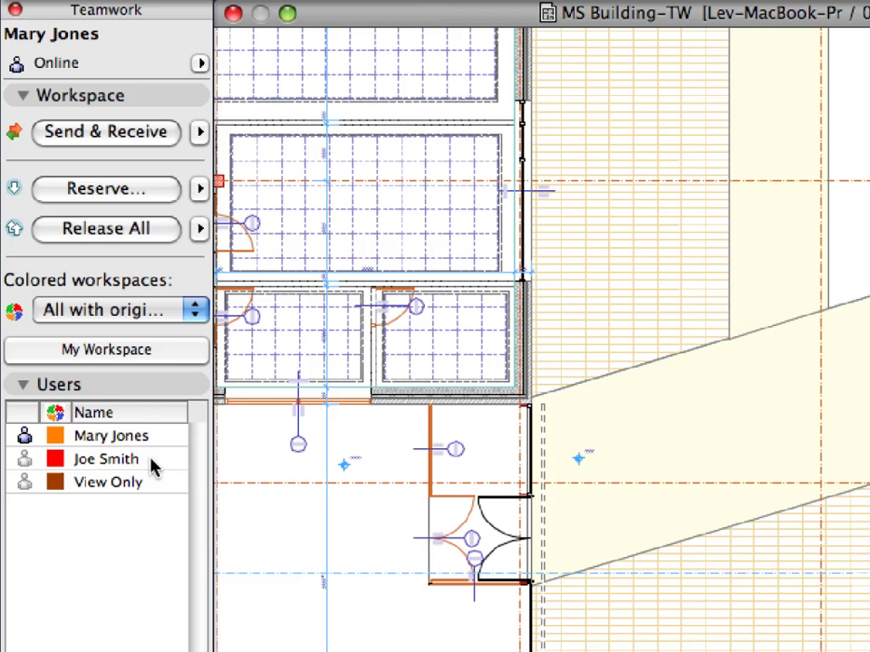
{"action": "right_click", "coordinate": [153, 464]}
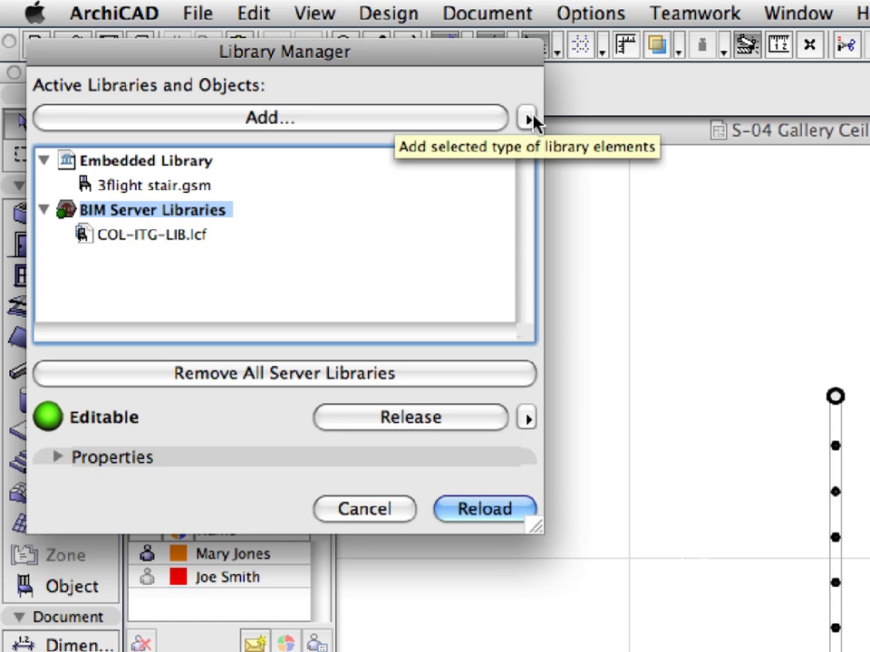
{"action": "left_click", "coordinate": [528, 120]}
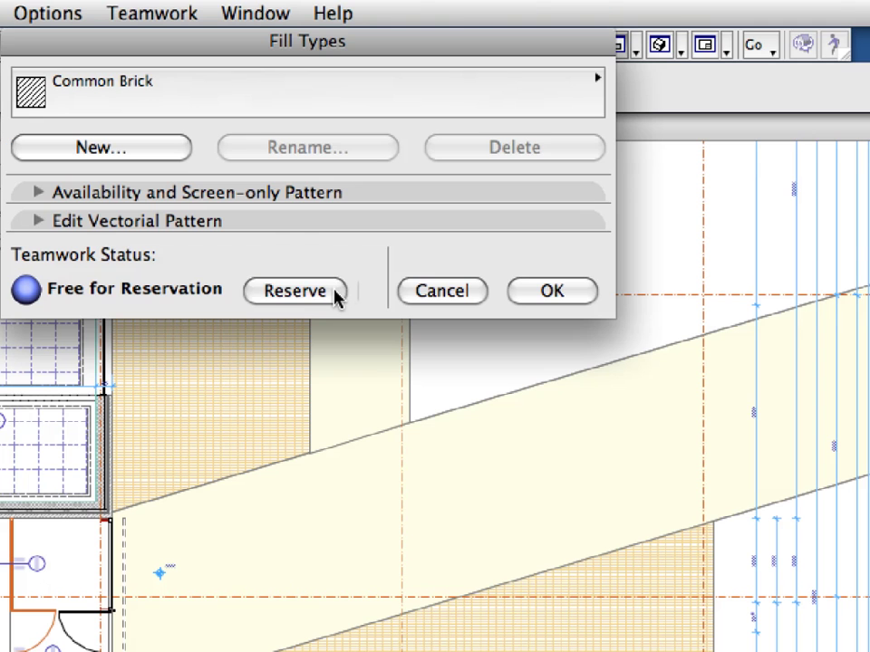
- Reserve the project's fill types for editing
{"action": "left_click", "coordinate": [334, 292]}
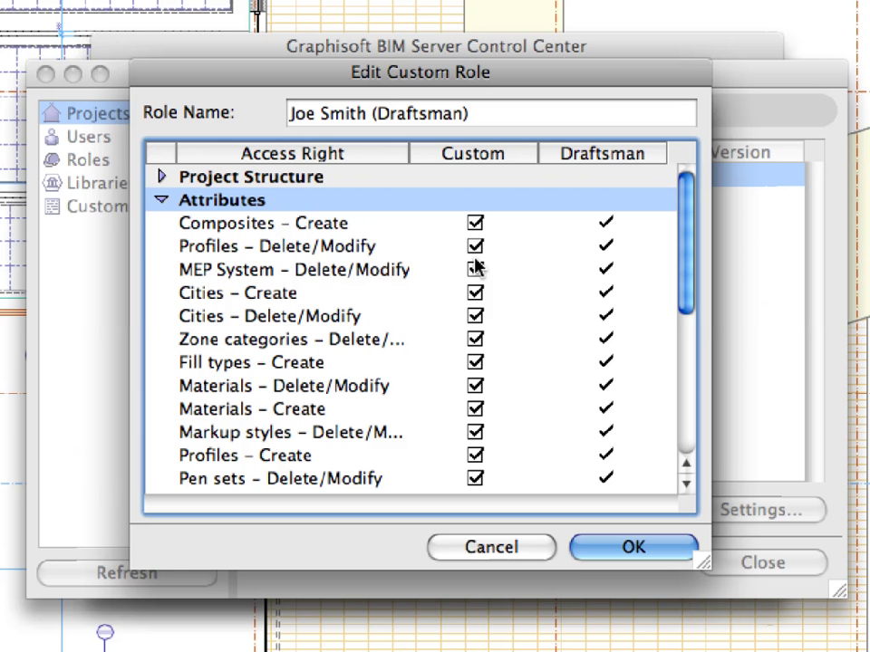
- Remove the Delete/Modify rights for Profiles, MEP System, Cities and Materials from the custom Draftsman role
{"action": "left_click", "coordinate": [475, 246]}
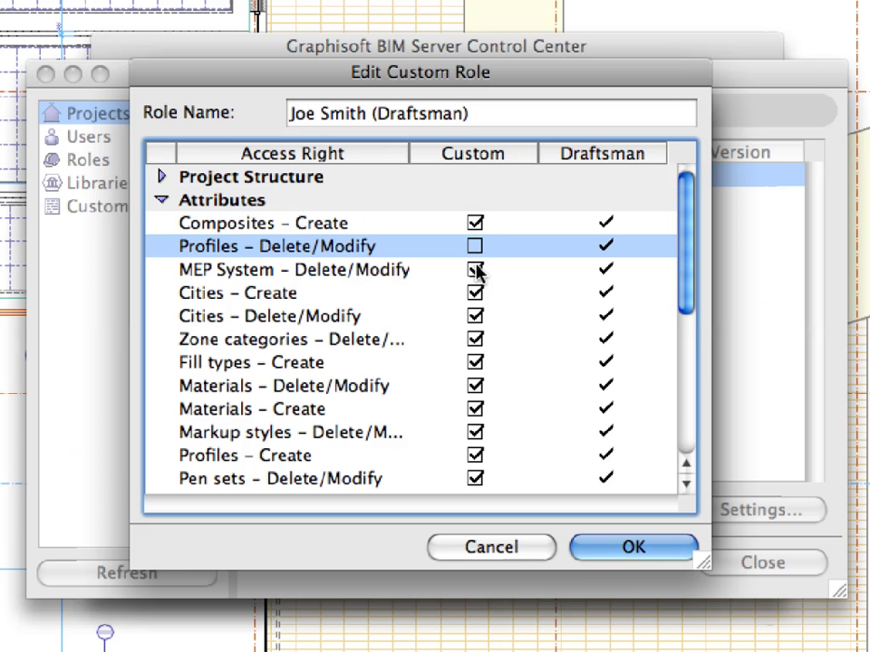
{"action": "left_click", "coordinate": [476, 270]}
{"action": "left_click", "coordinate": [476, 316]}
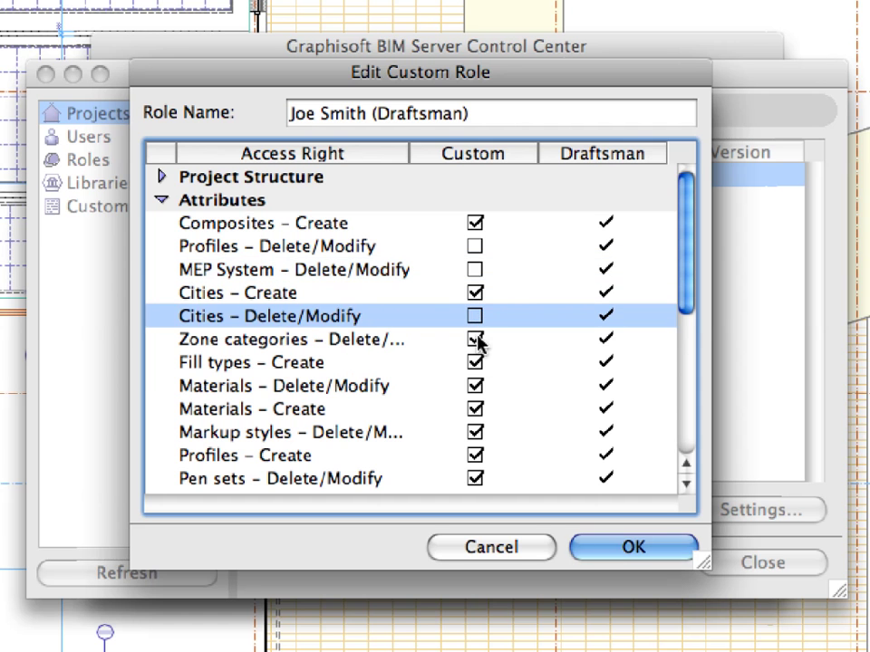
{"action": "left_click", "coordinate": [475, 387]}
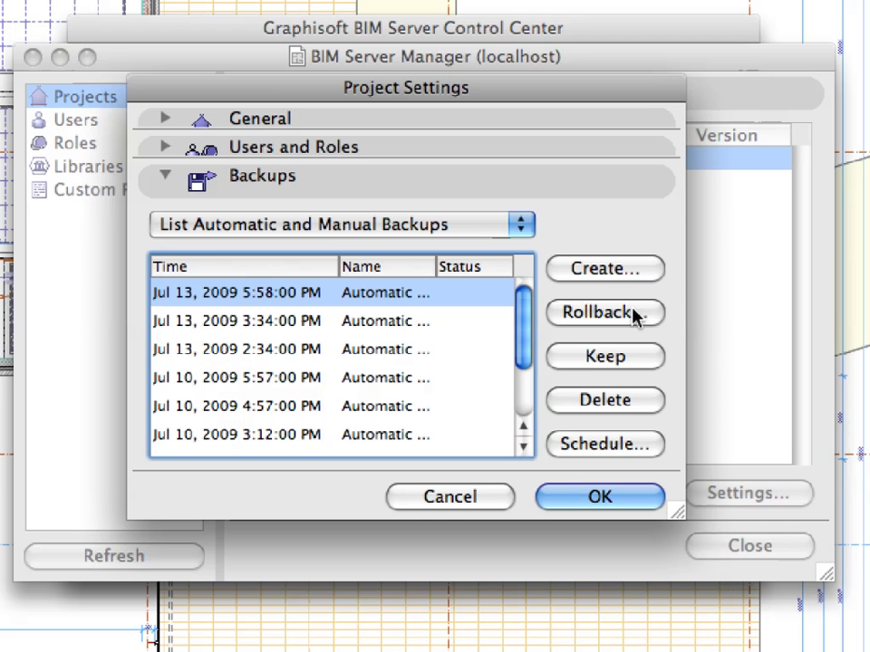
- Start a rollback of the project to the automatic backup of Jul 13, 2009 5:58:00 PM
{"action": "left_click", "coordinate": [645, 315]}
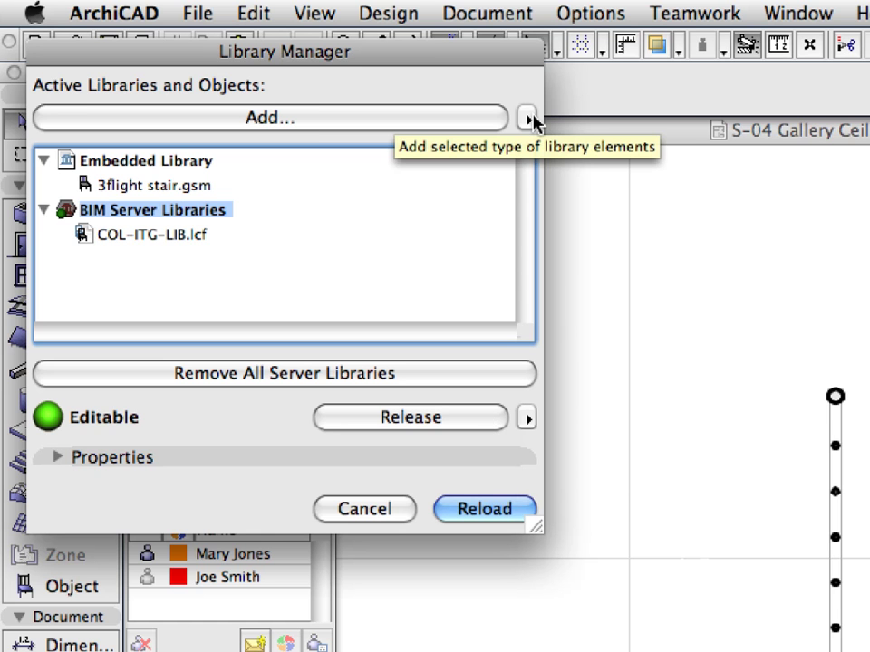
{"action": "left_click", "coordinate": [527, 119]}
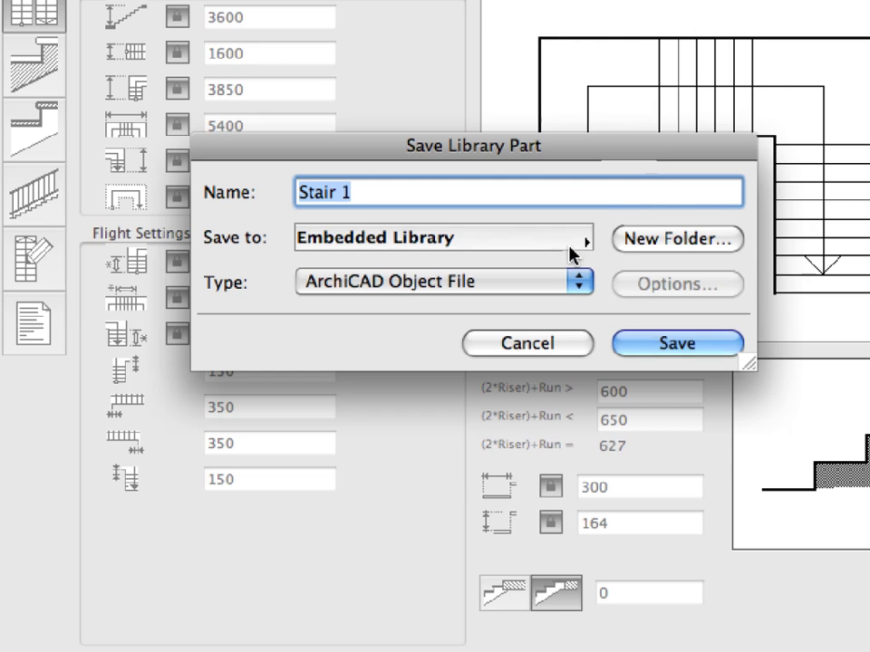
- Choose the Embedded Library as the save location for the Stair 1 library part
{"action": "left_click", "coordinate": [572, 248]}
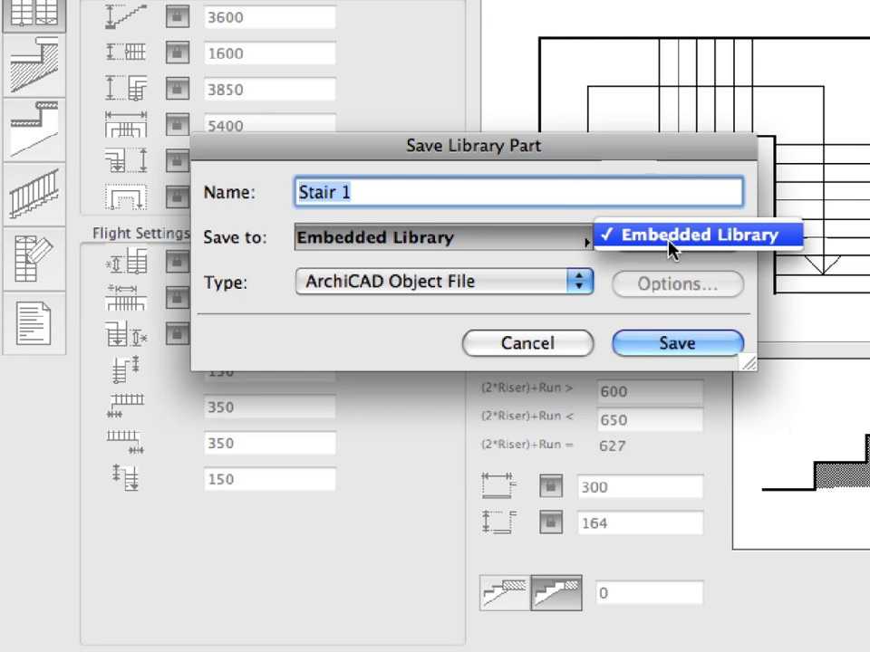
{"action": "left_click", "coordinate": [716, 245]}
{"action": "left_click", "coordinate": [713, 243]}
{"action": "left_click", "coordinate": [766, 243]}
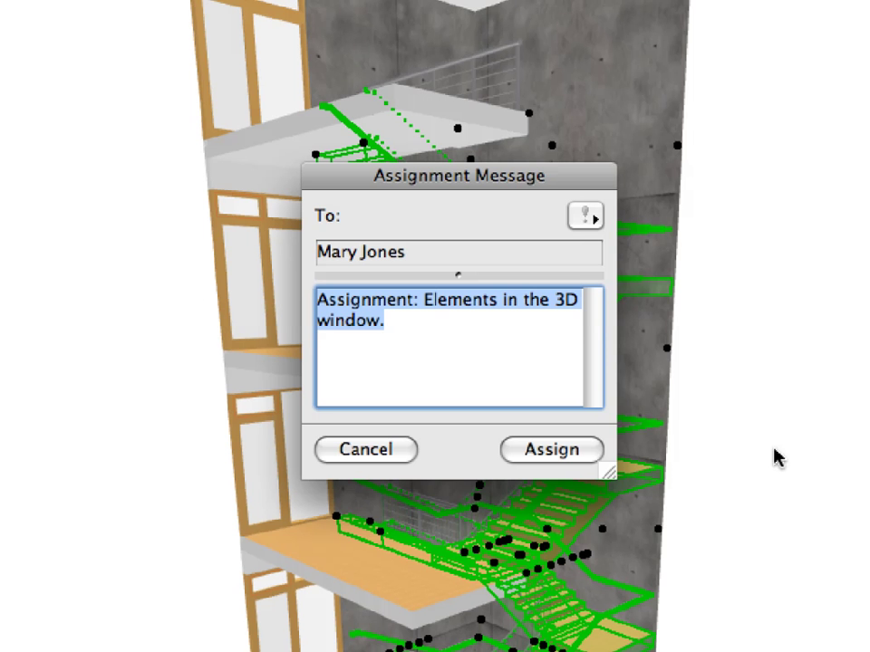
- Assign the elements in the 3D window to the addressed team member
{"action": "left_click", "coordinate": [592, 459]}
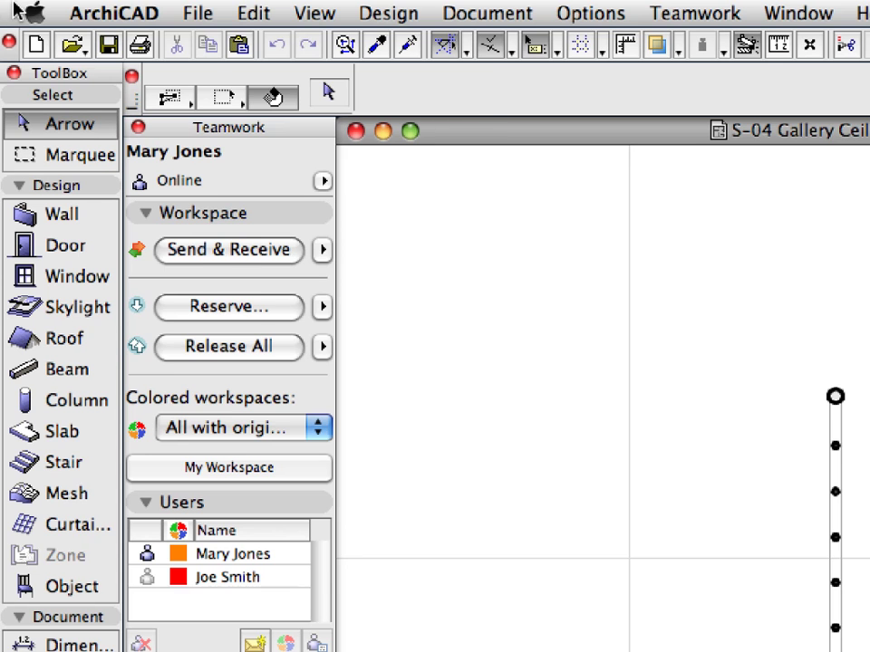
- Open the Library Manager and reserve the BIM Server Libraries
{"action": "left_click", "coordinate": [192, 13]}
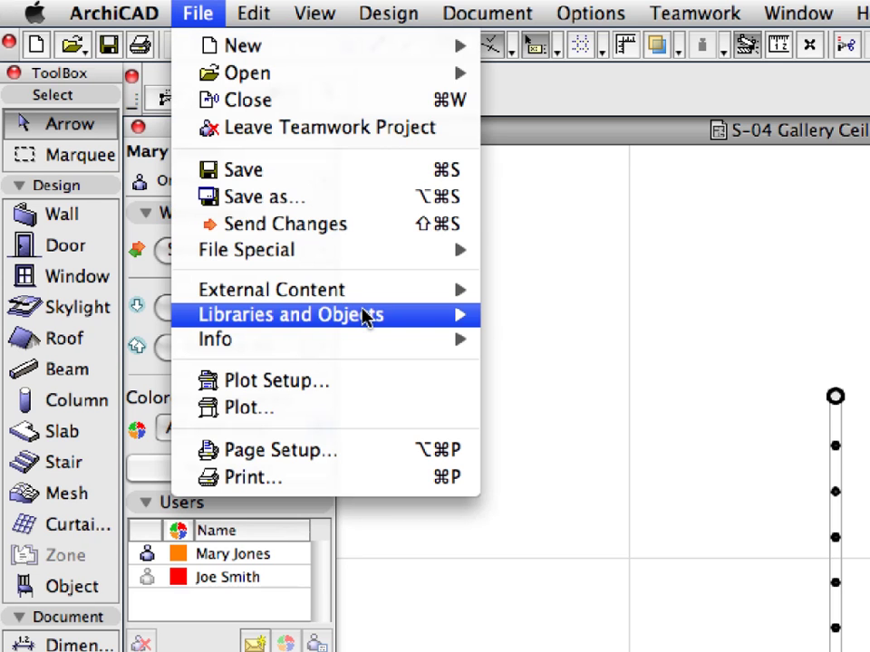
{"action": "mouse_move", "coordinate": [365, 316]}
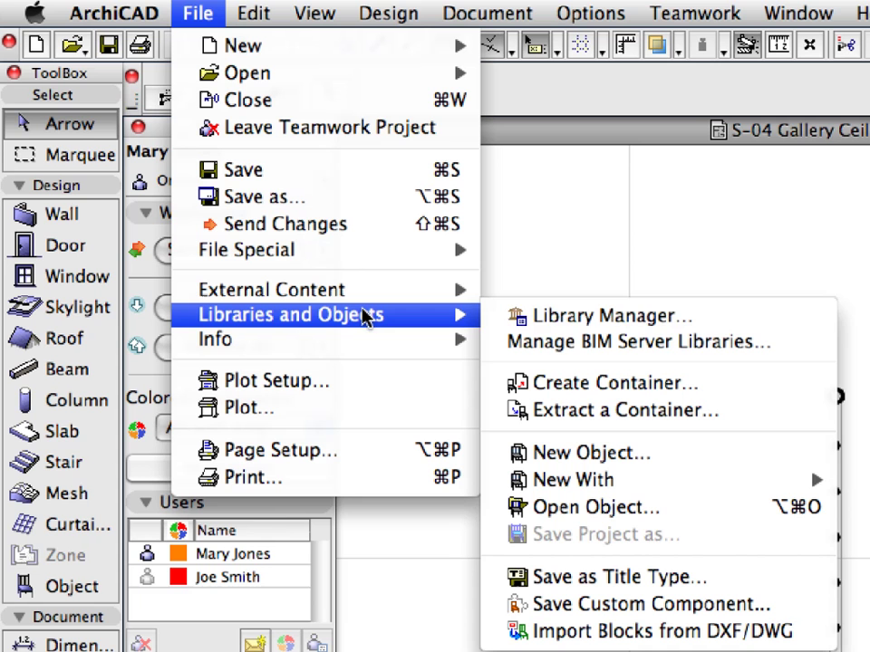
{"action": "left_click", "coordinate": [769, 323]}
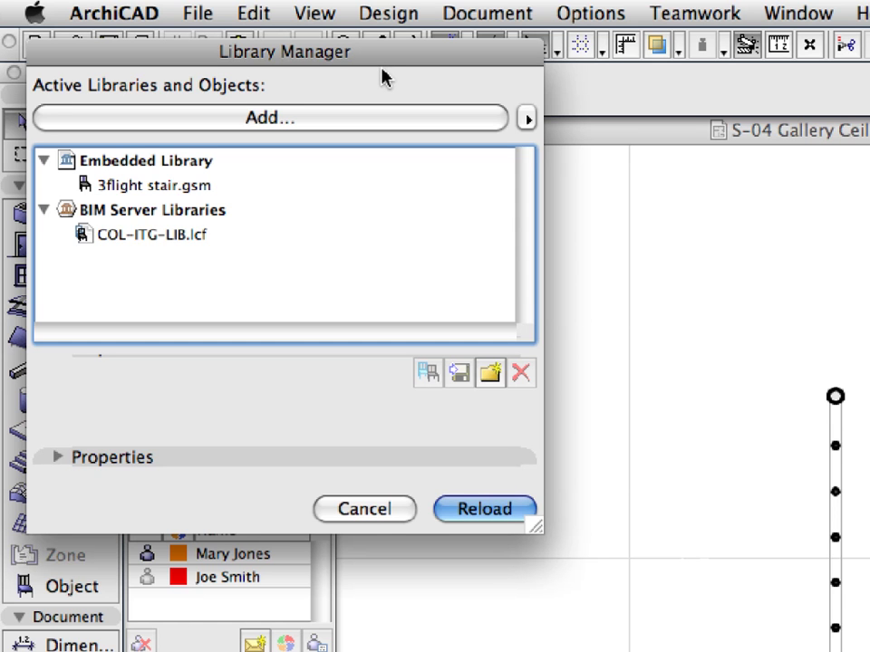
{"action": "left_click", "coordinate": [170, 164]}
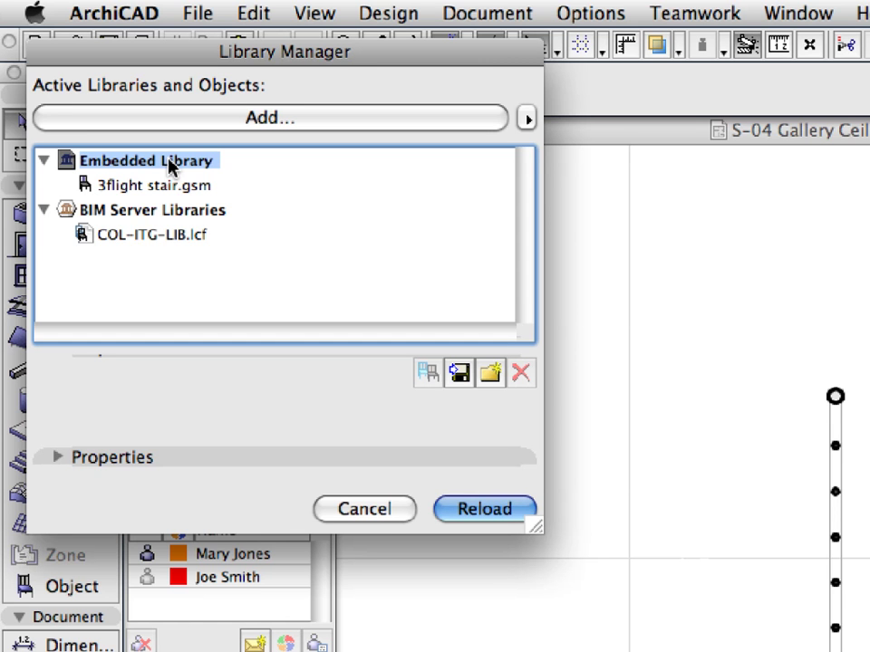
{"action": "left_click", "coordinate": [167, 211]}
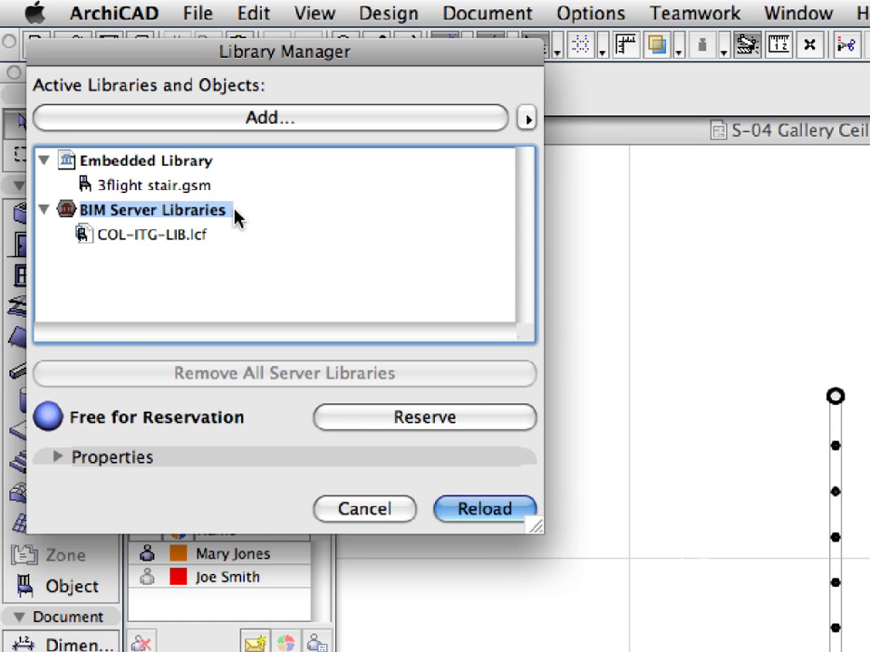
{"action": "left_click", "coordinate": [486, 422]}
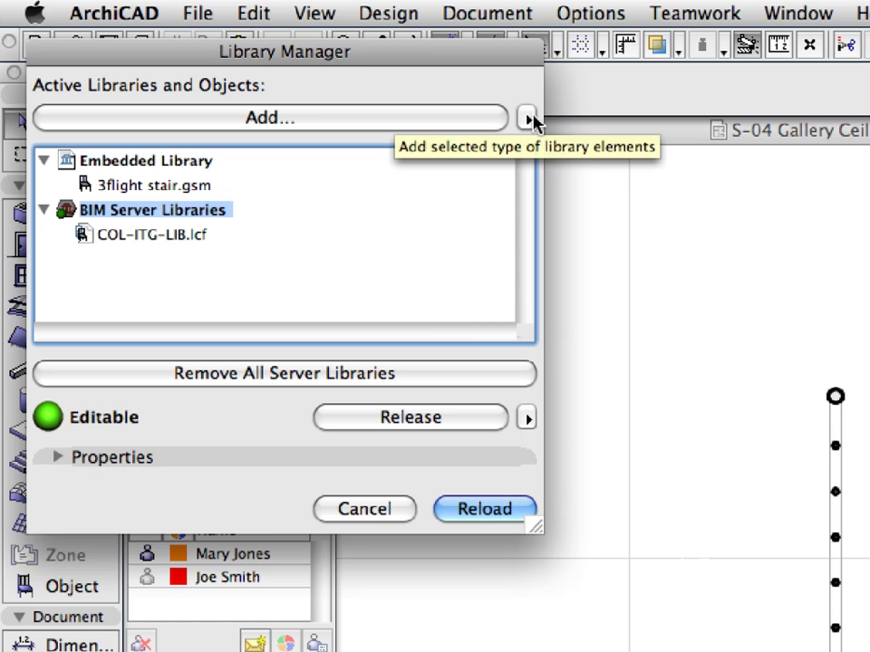
- Start adding a BIM Server library to the project and switch to the administrator's user account
{"action": "left_click", "coordinate": [529, 119]}
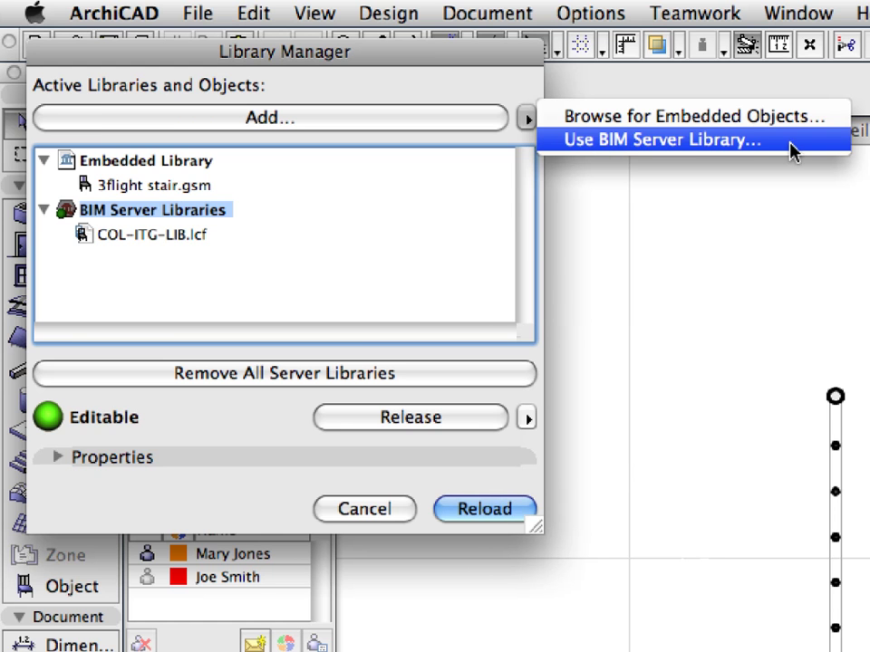
{"action": "left_click", "coordinate": [740, 148]}
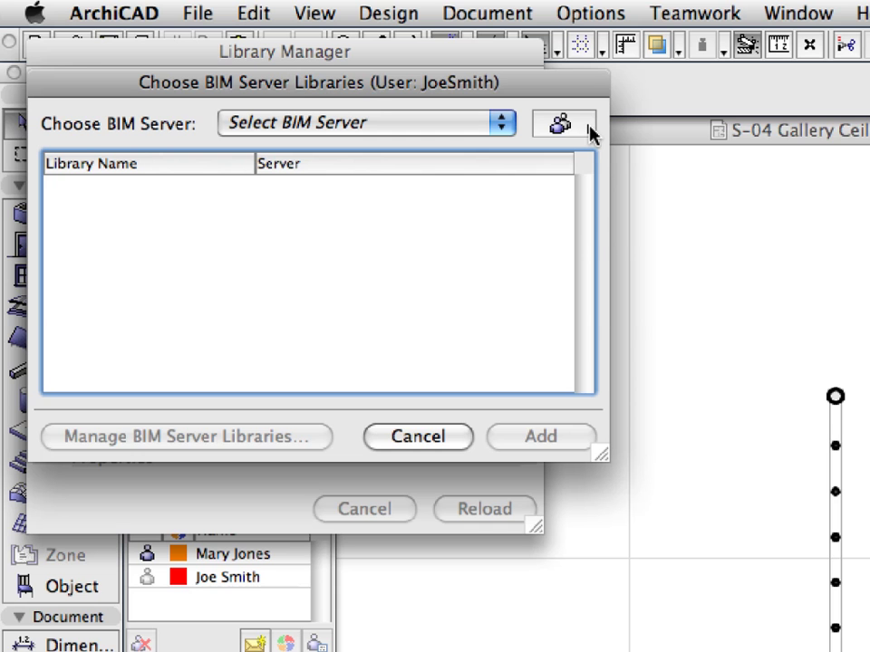
{"action": "left_click", "coordinate": [589, 131]}
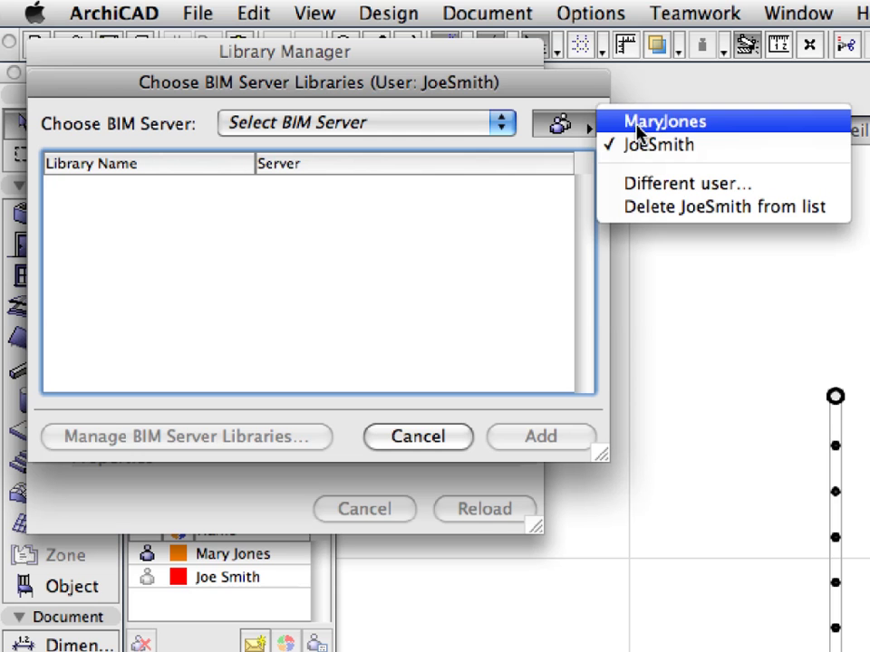
{"action": "left_click", "coordinate": [734, 130]}
- Choose the local MacBook Pro BIM Server and open the management of its libraries
{"action": "left_click", "coordinate": [389, 123]}
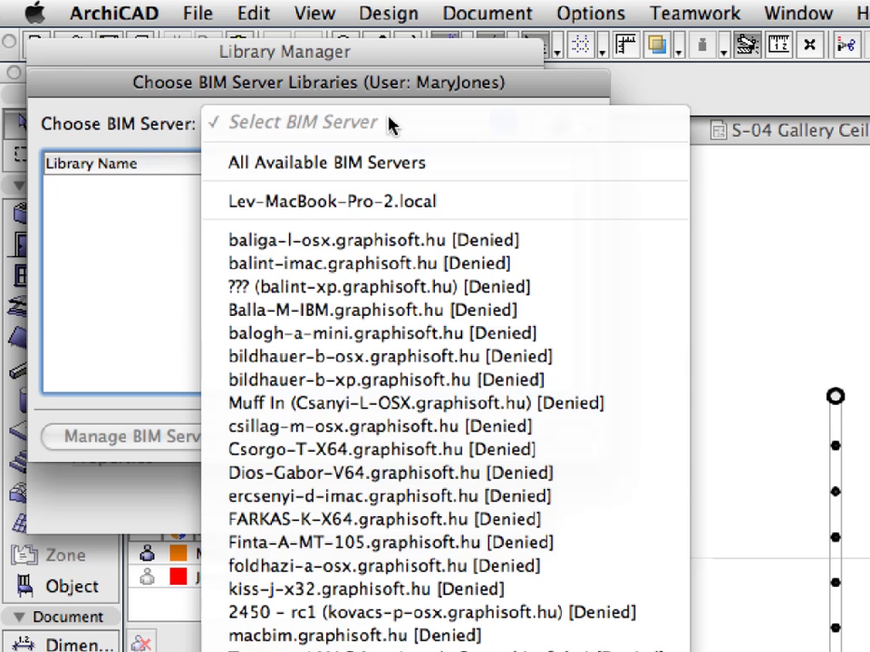
{"action": "left_click", "coordinate": [478, 205]}
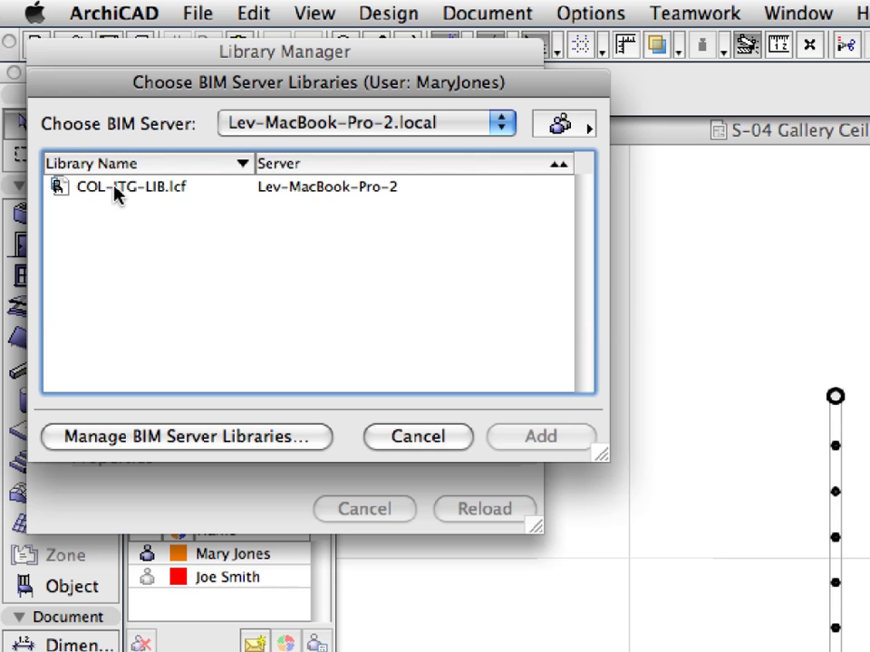
{"action": "left_click", "coordinate": [271, 437]}
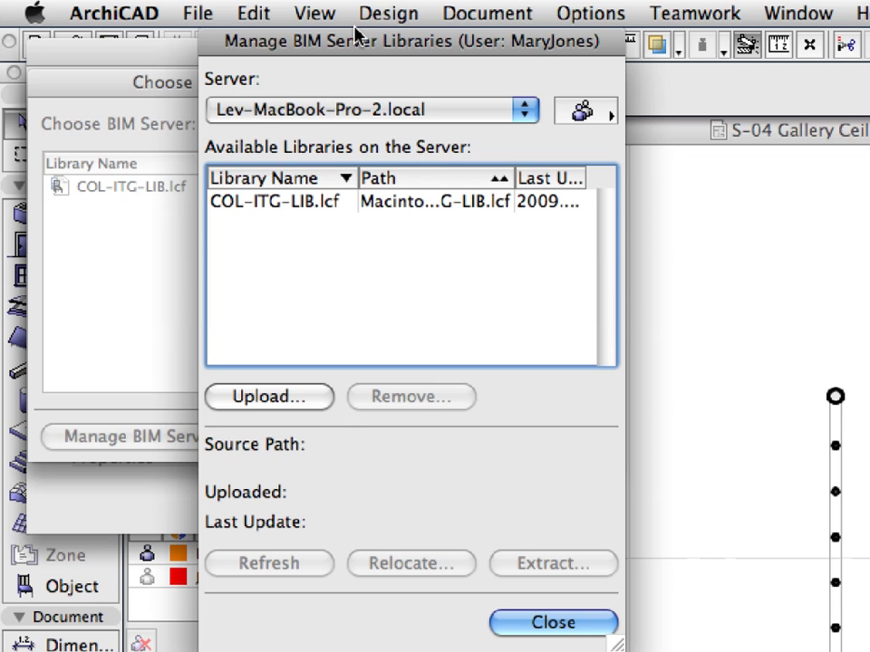
- Switch library management to the non-administrator account and select COL-ITG-LIB.lcf to check which actions are permitted
{"action": "left_click", "coordinate": [612, 111]}
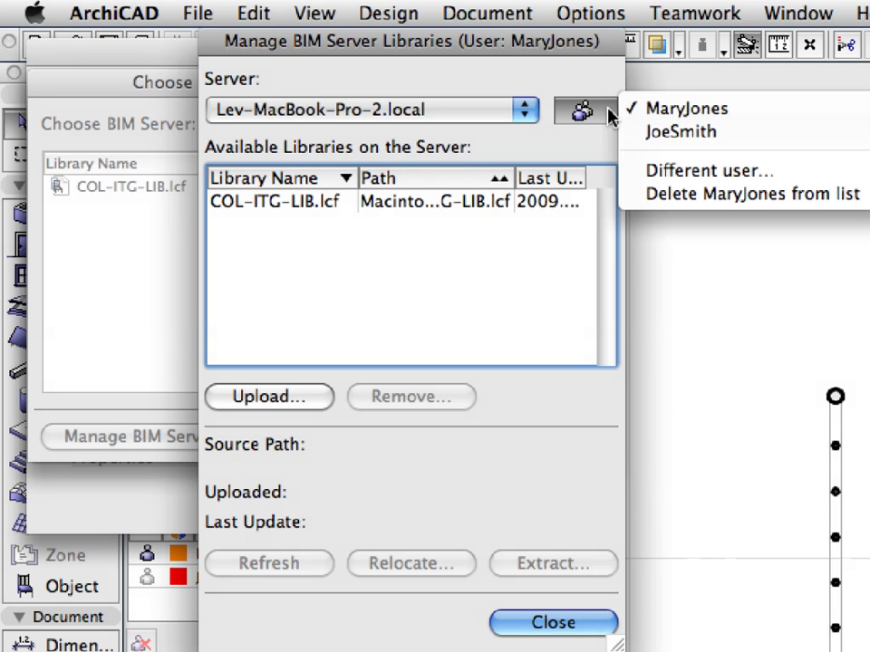
{"action": "left_click", "coordinate": [763, 134]}
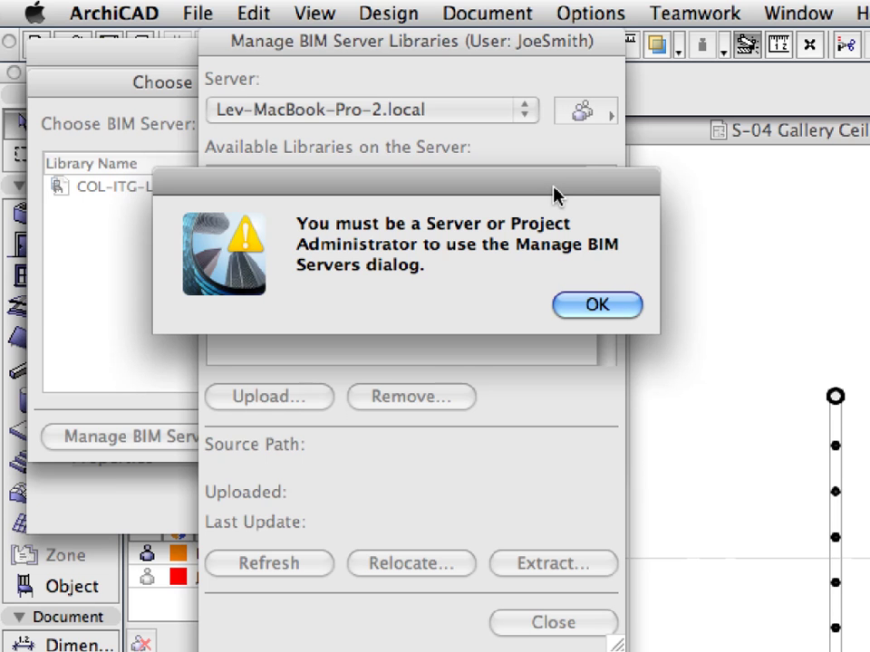
{"action": "left_click", "coordinate": [598, 306]}
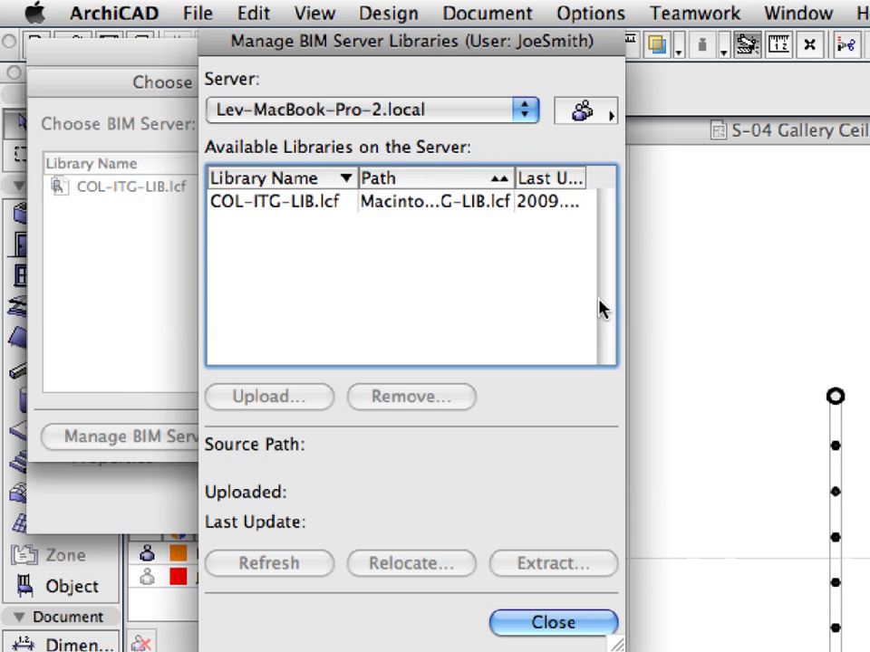
{"action": "left_click", "coordinate": [308, 207]}
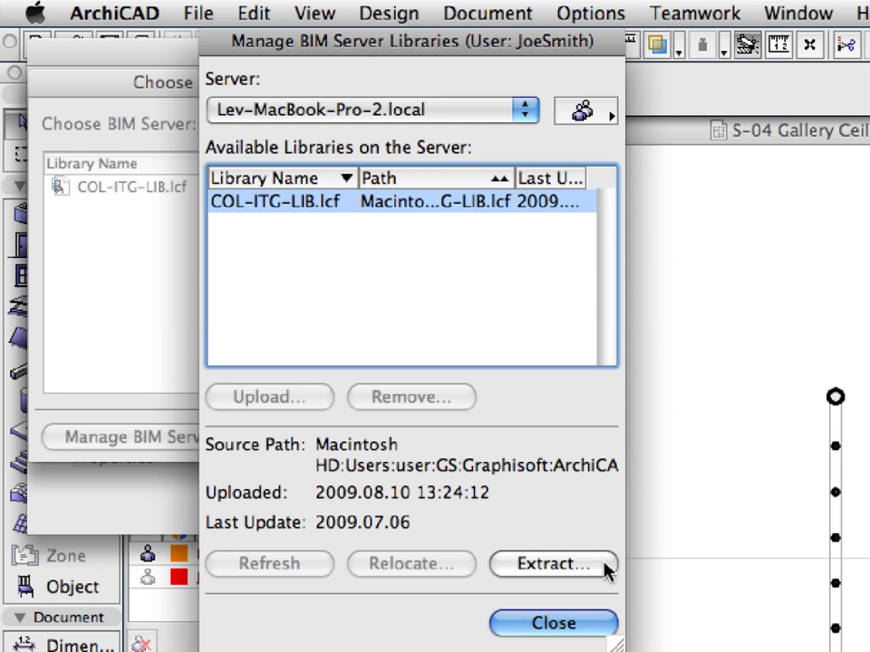
- Switch library management back to the administrator's account and select COL-ITG-LIB.lcf
{"action": "left_click", "coordinate": [603, 112]}
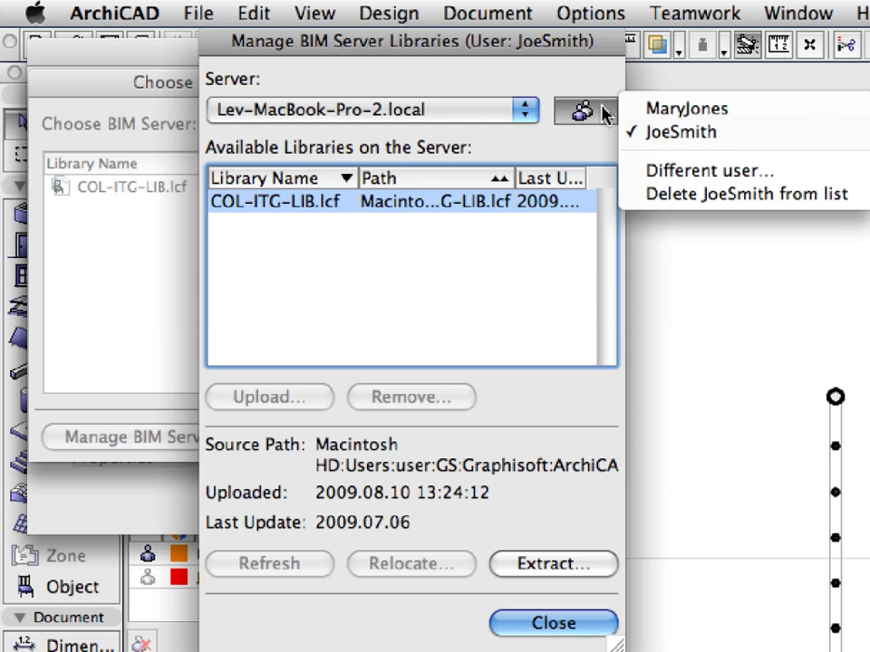
{"action": "left_click", "coordinate": [813, 123]}
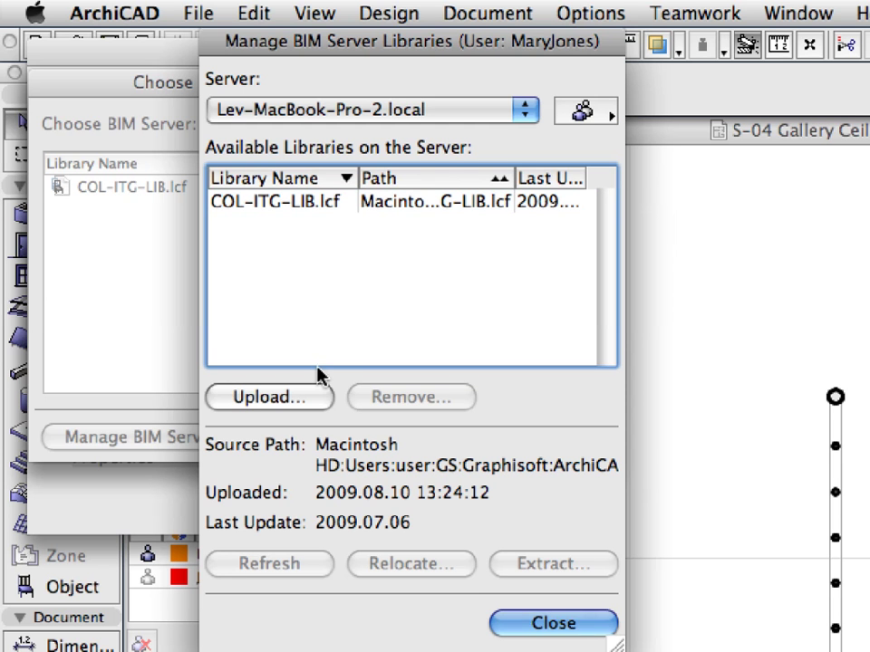
{"action": "left_click", "coordinate": [302, 208]}
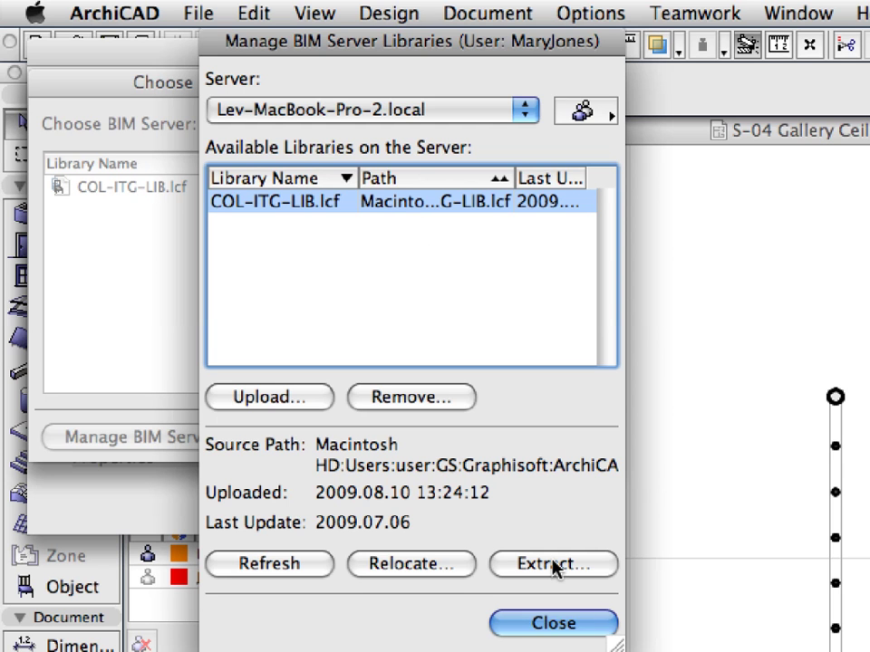
- Upload COL-ITG-Auxiliary-LIB.lcf from the Chapter 01-05 folder to the server and widen the Library Name column to fit its full name
{"action": "left_click", "coordinate": [304, 408]}
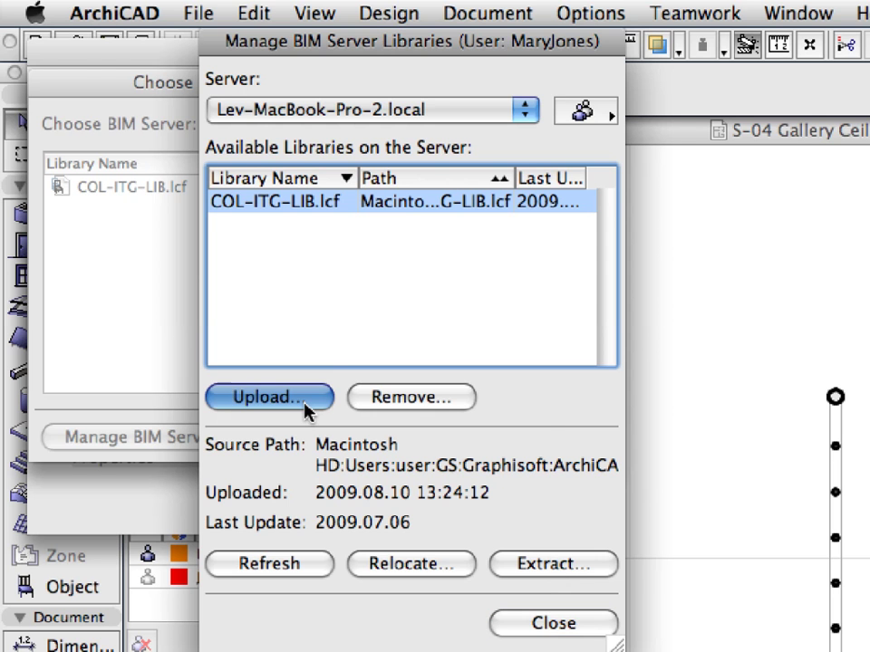
{"action": "scroll", "coordinate": [351, 200], "scroll_direction": "down", "scroll_amount": 5}
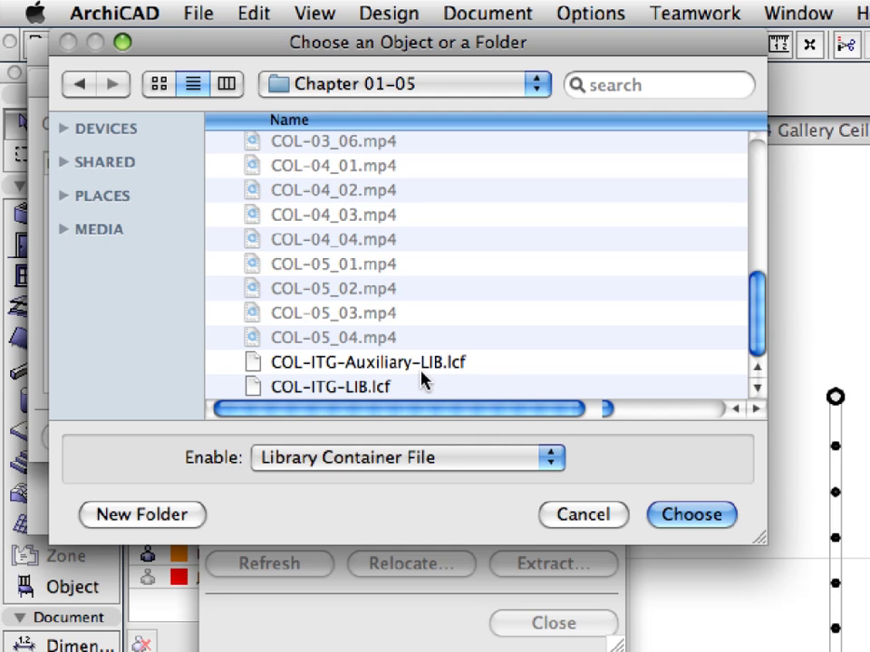
{"action": "left_click", "coordinate": [495, 372]}
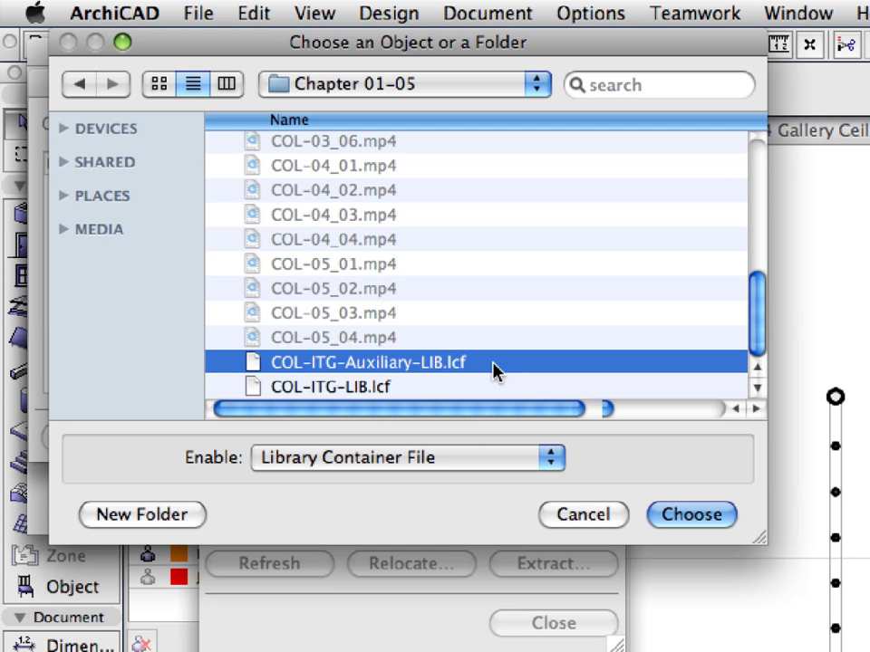
{"action": "left_click", "coordinate": [711, 520]}
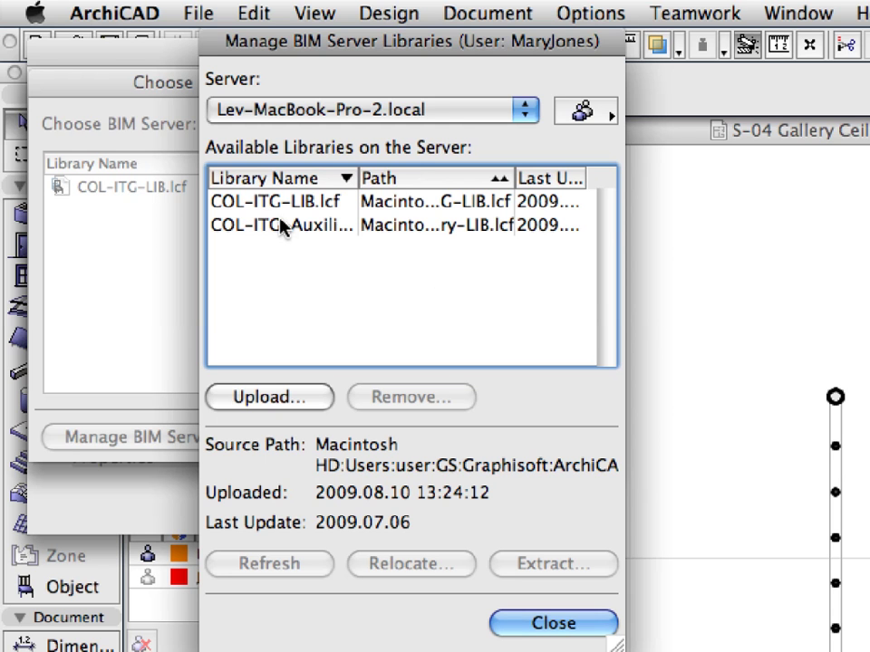
{"action": "left_click_drag", "start_coordinate": [357, 177], "coordinate": [434, 180]}
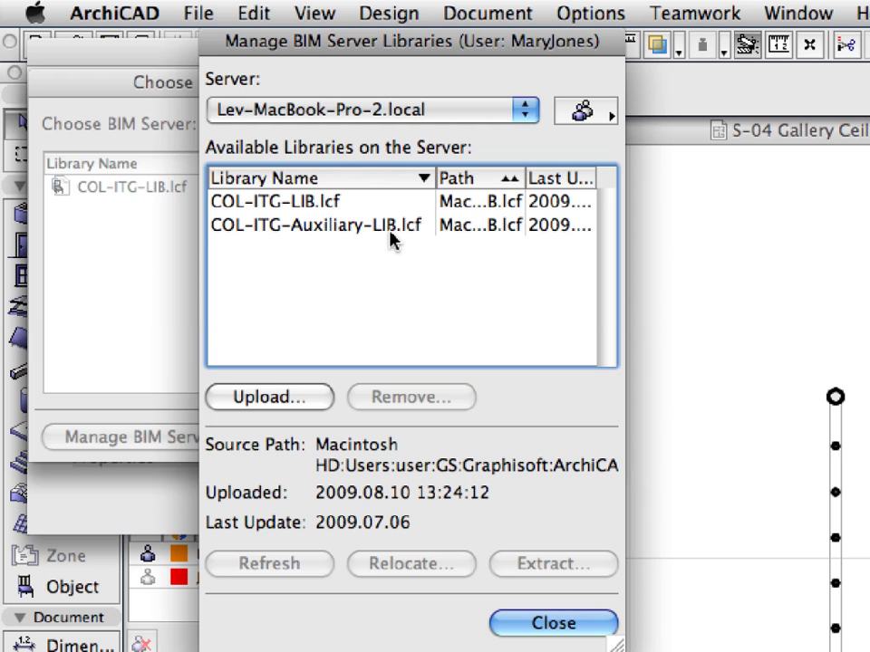
- Close the server library management, widen the Library Name column and add COL-ITG-Auxiliary-LIB.lcf to the project's active libraries
{"action": "left_click", "coordinate": [587, 627]}
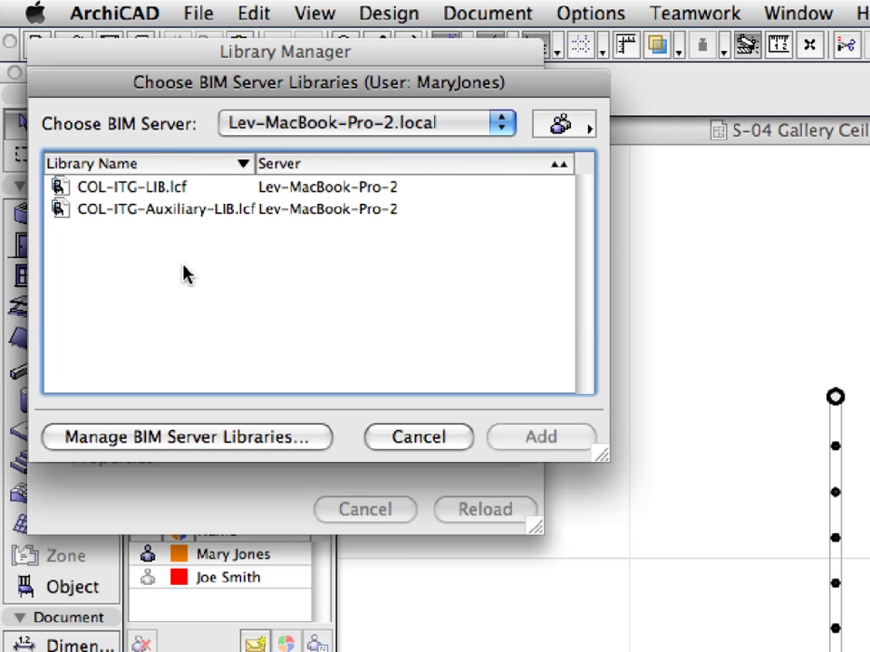
{"action": "left_click_drag", "start_coordinate": [254, 166], "coordinate": [273, 165]}
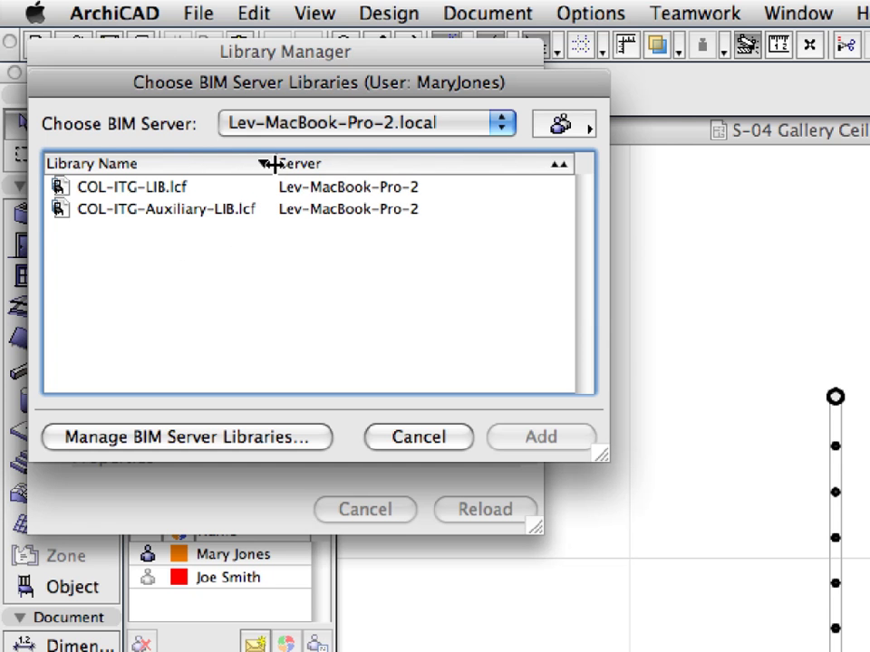
{"action": "left_click", "coordinate": [212, 220]}
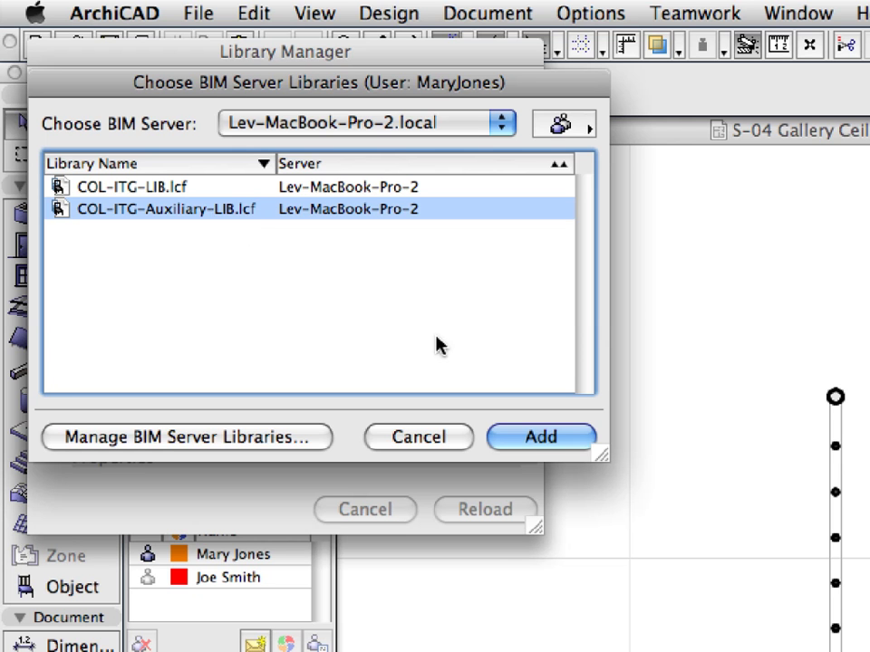
{"action": "left_click", "coordinate": [544, 438]}
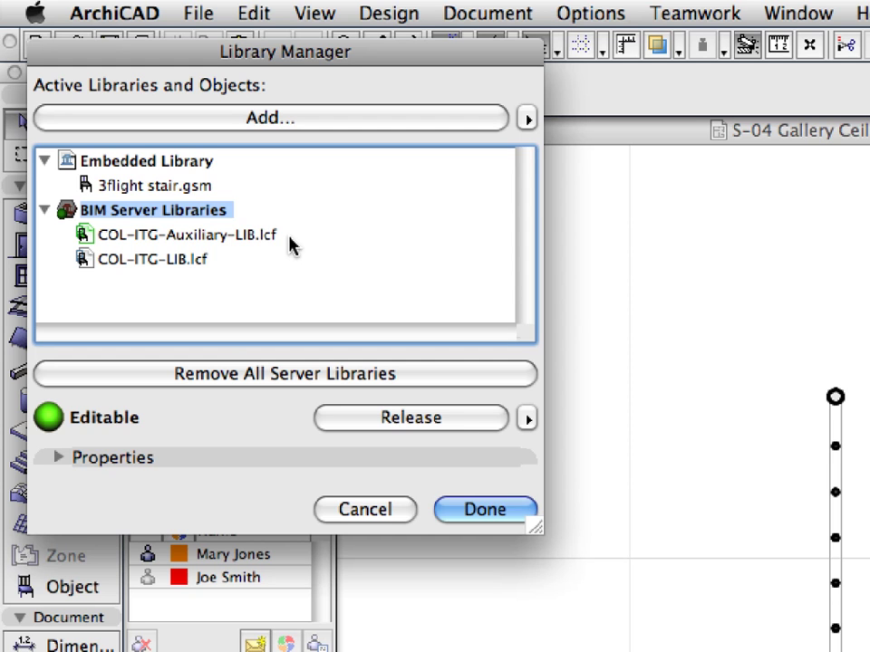
- Release the reserved BIM Server Libraries and reload the project's libraries
{"action": "left_click", "coordinate": [478, 426]}
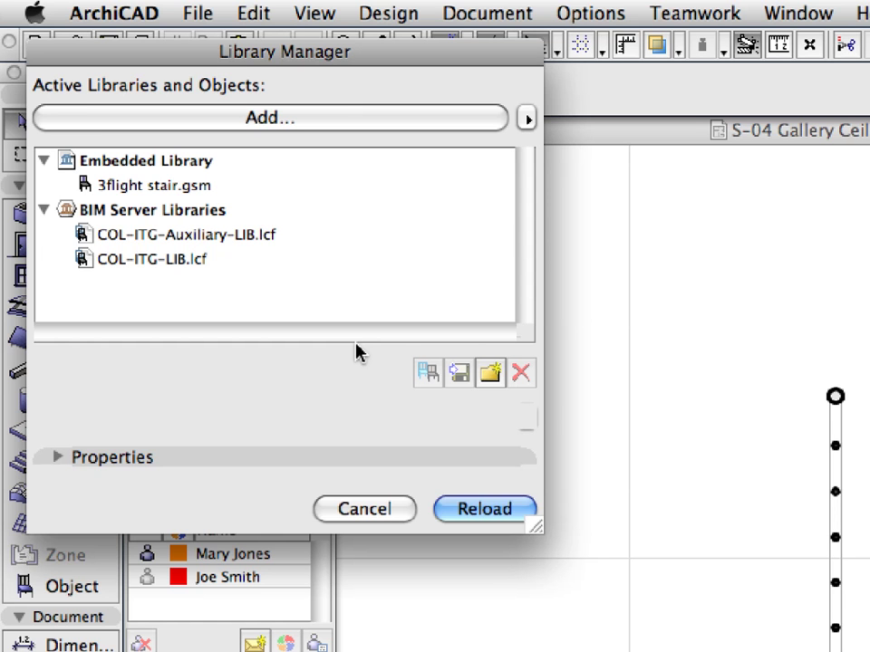
{"action": "left_click", "coordinate": [485, 509]}
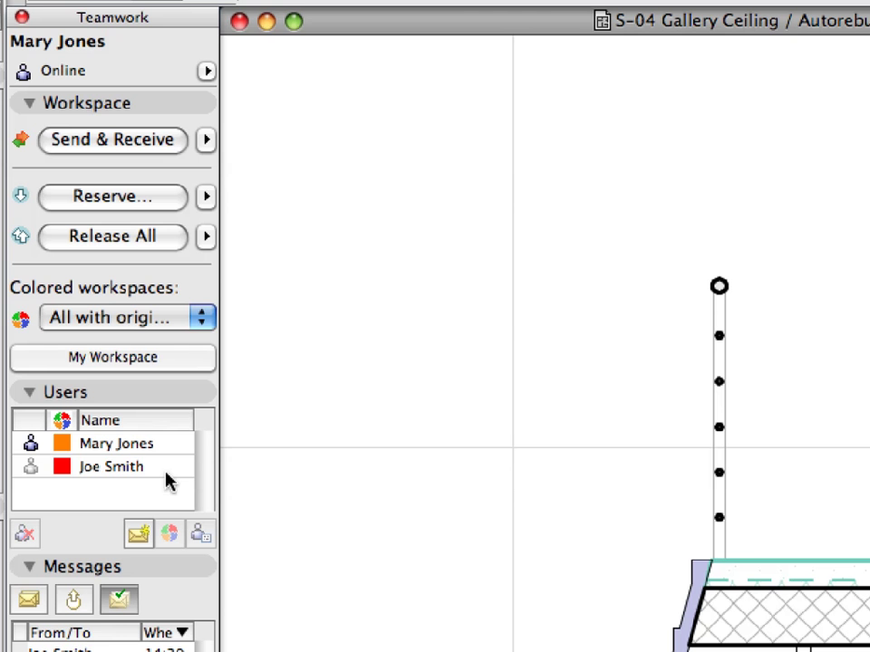
- Start a new message to the other project user and set it to High Priority
{"action": "right_click", "coordinate": [281, 584]}
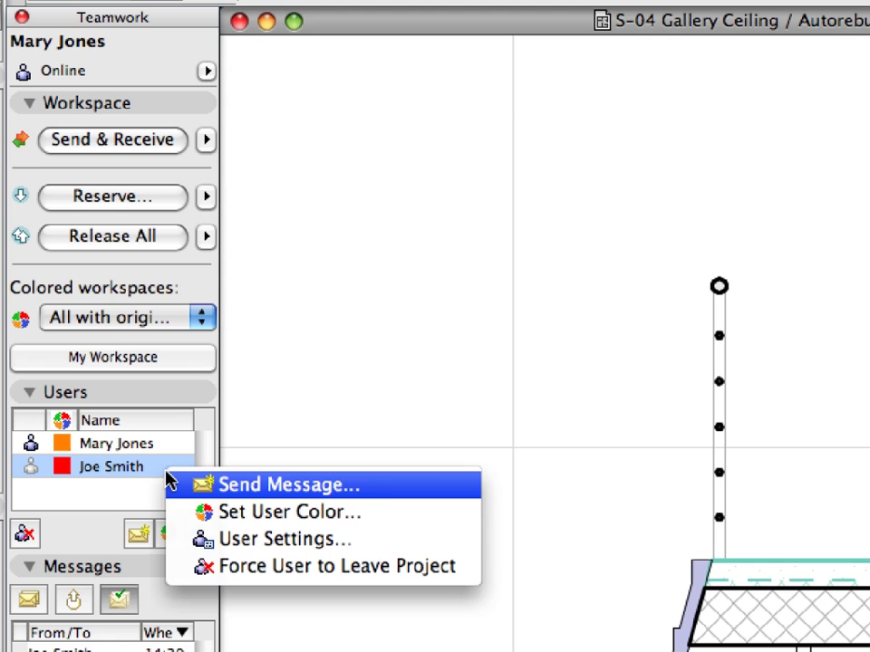
{"action": "left_click", "coordinate": [387, 489]}
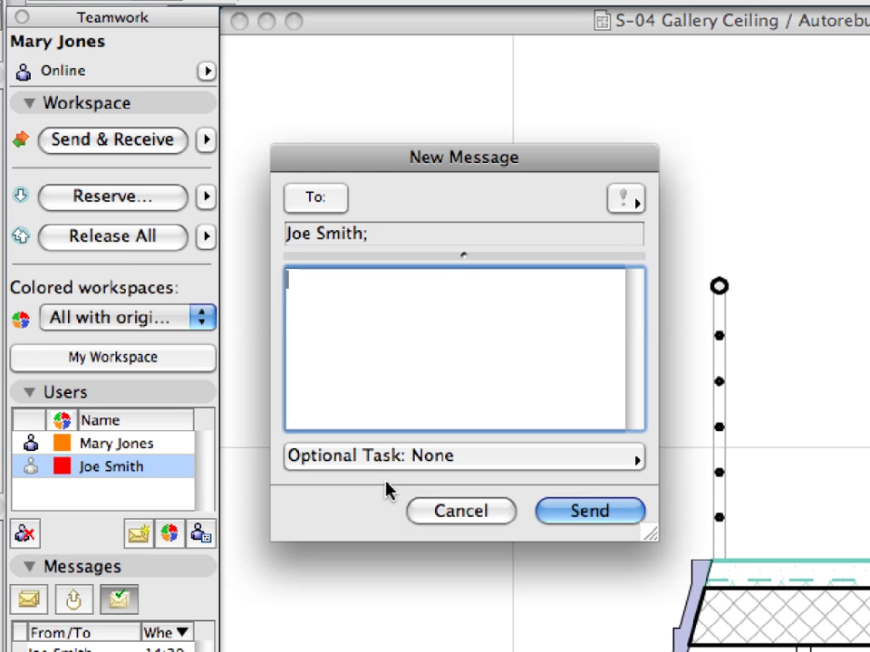
{"action": "left_click", "coordinate": [624, 201]}
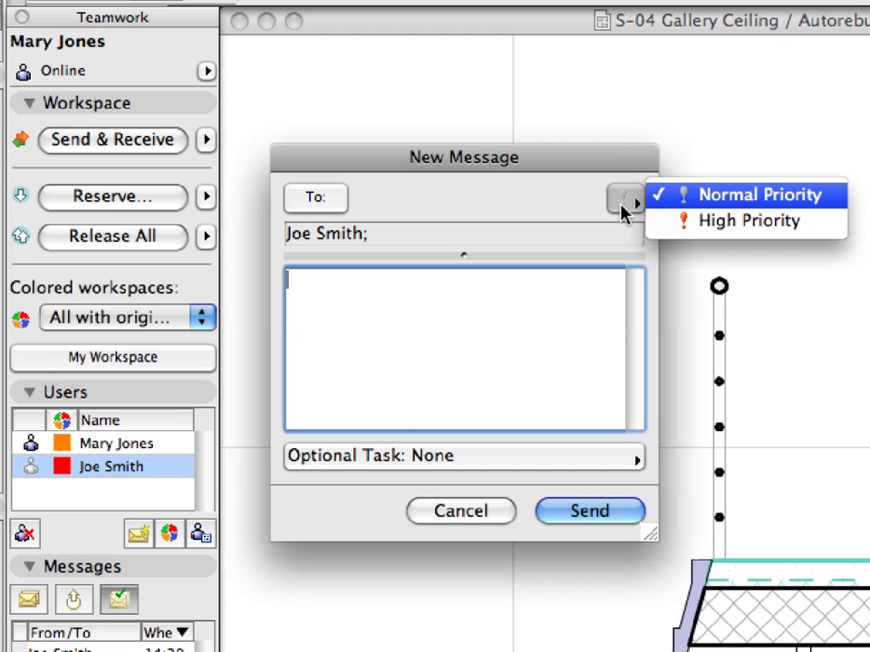
{"action": "left_click", "coordinate": [839, 226]}
- Greet the recipient and write "please note that a new library has been added to the project! Please Receive Changes prior to proceeding with the work! Thanks,"
{"action": "type", "text": "Hi Joe, "}
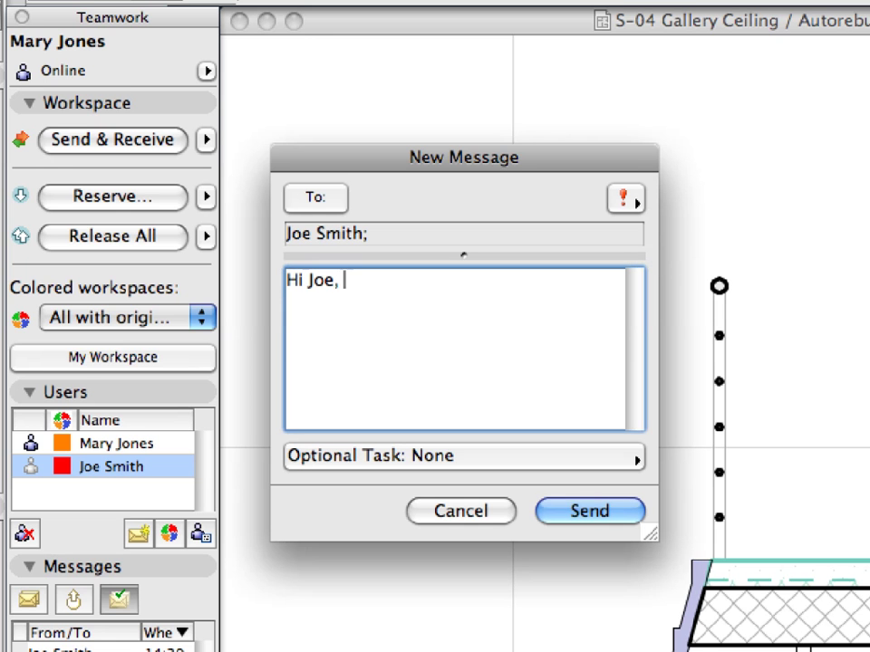
{"action": "type", "text": "please note that a "}
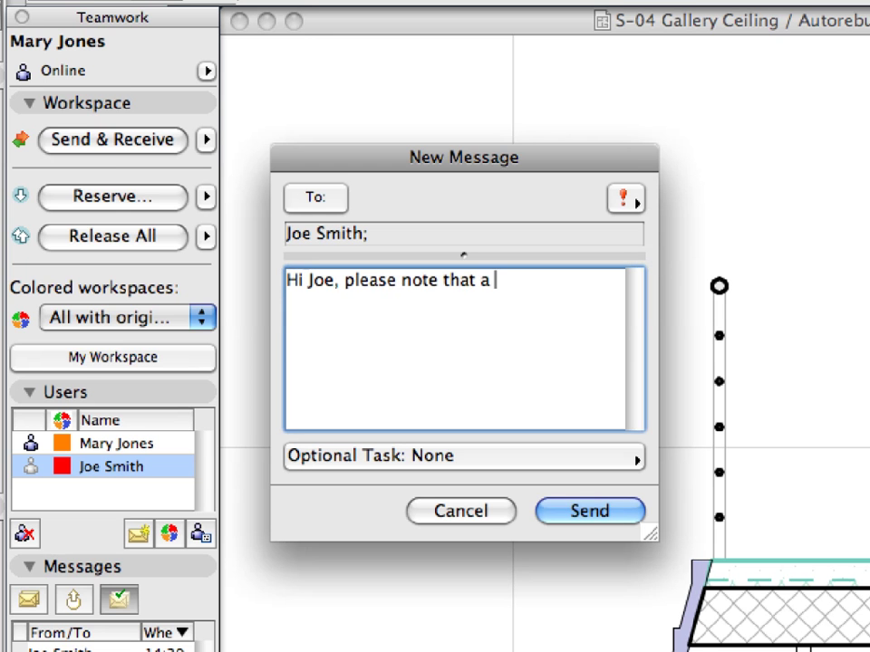
{"action": "type", "text": "new library has been "}
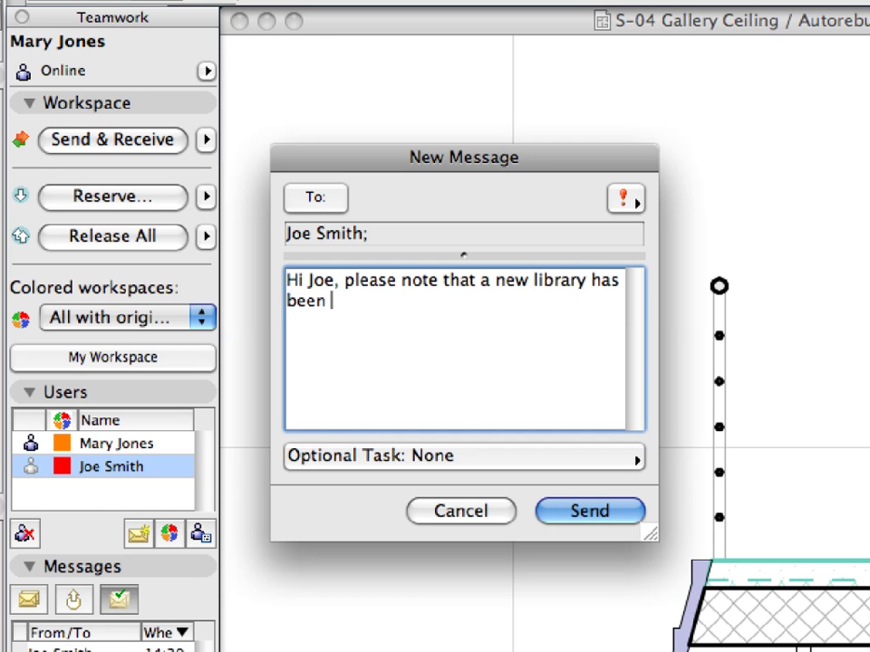
{"action": "type", "text": "added to the p"}
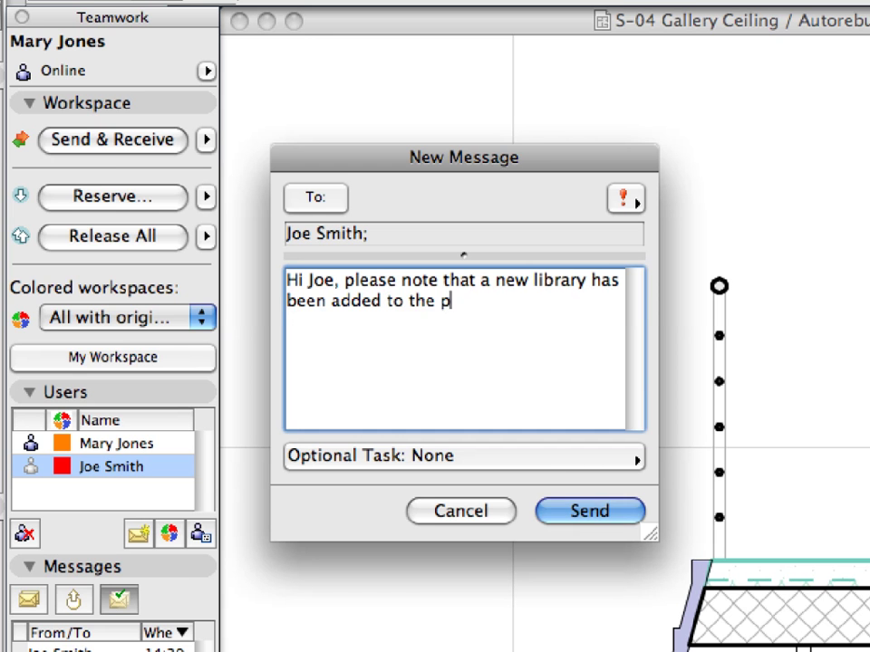
{"action": "type", "text": "roject! Please"}
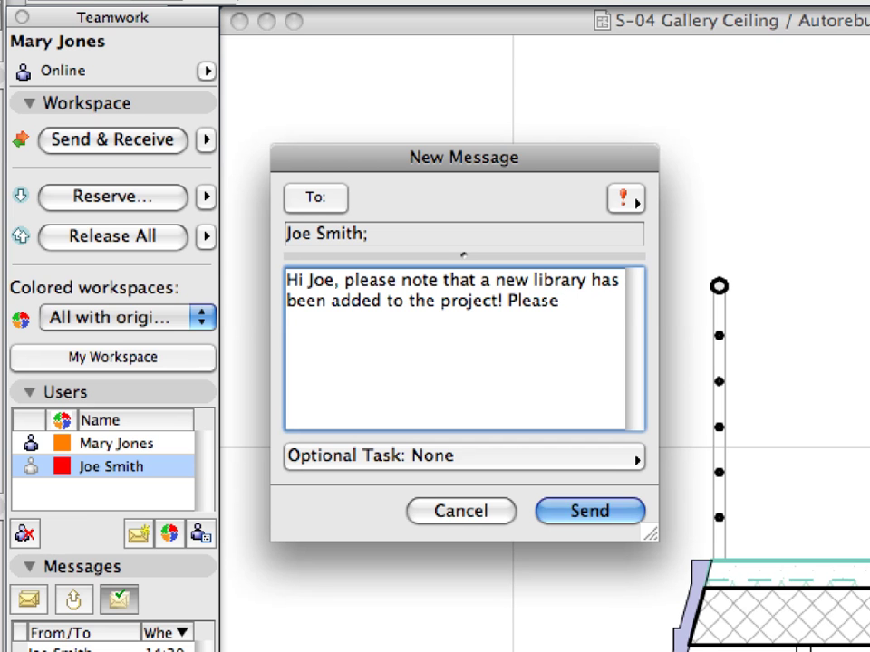
{"action": "type", "text": " Receive Changes p"}
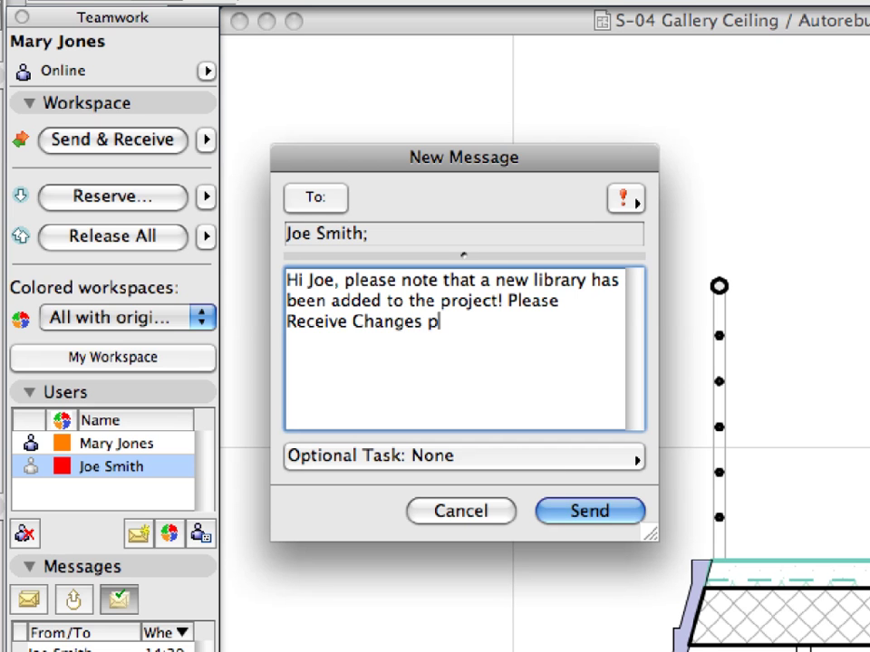
{"action": "type", "text": "rior to proceeding "}
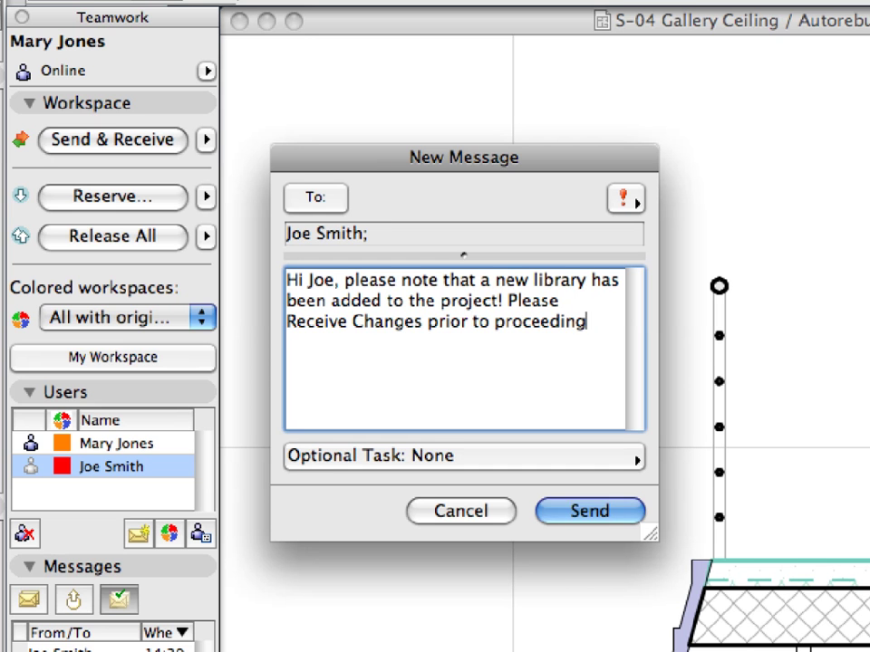
{"action": "type", "text": "with the"}
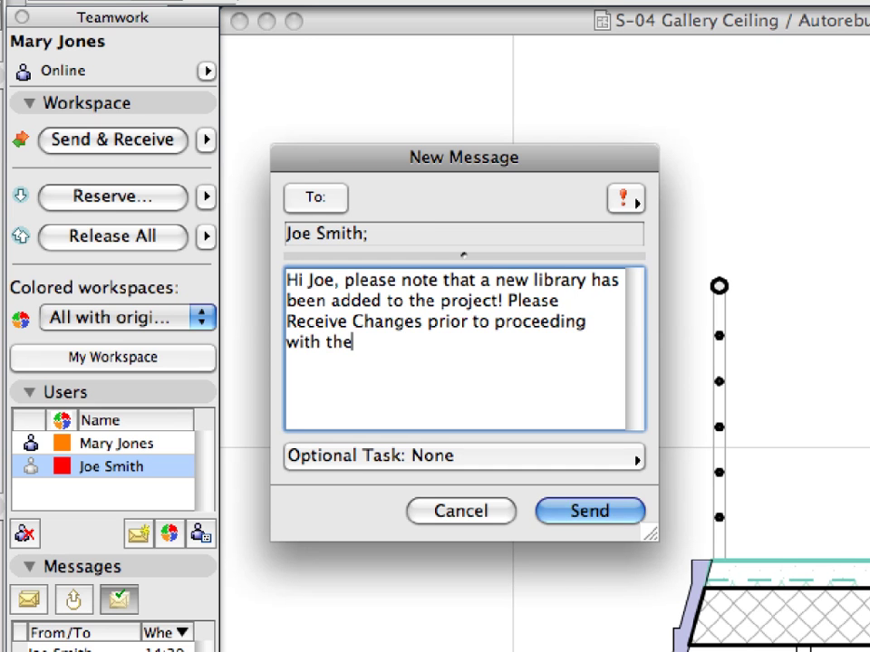
{"action": "type", "text": " work! Thanks,"}
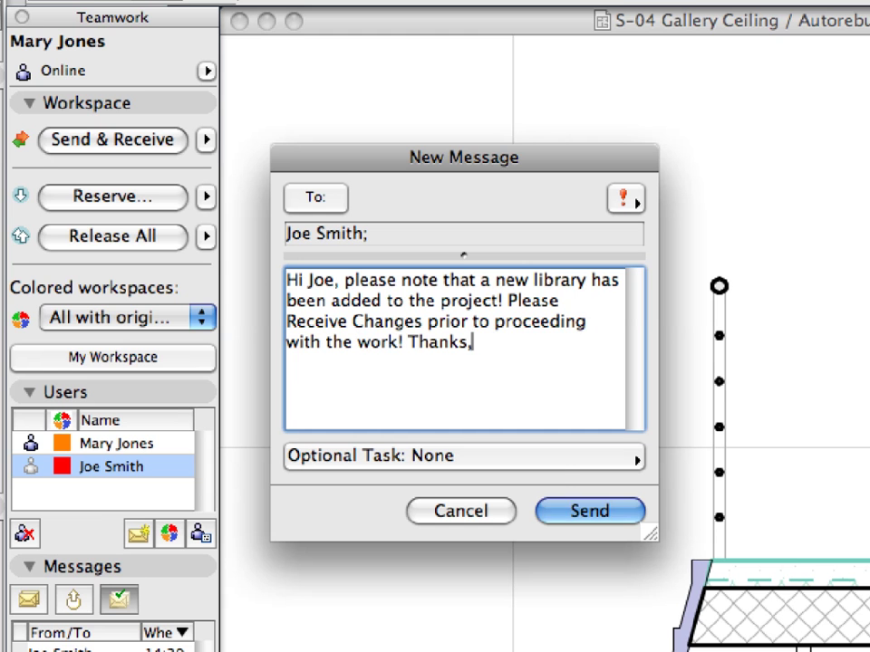
- Attach the Receive Changes task to the message and send it
{"action": "left_click", "coordinate": [557, 462]}
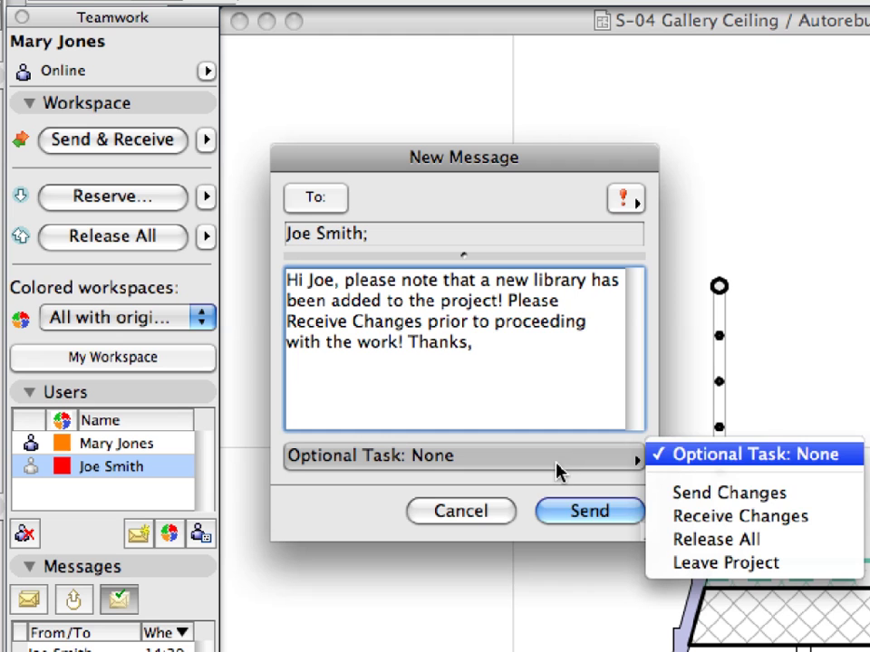
{"action": "left_click", "coordinate": [829, 517]}
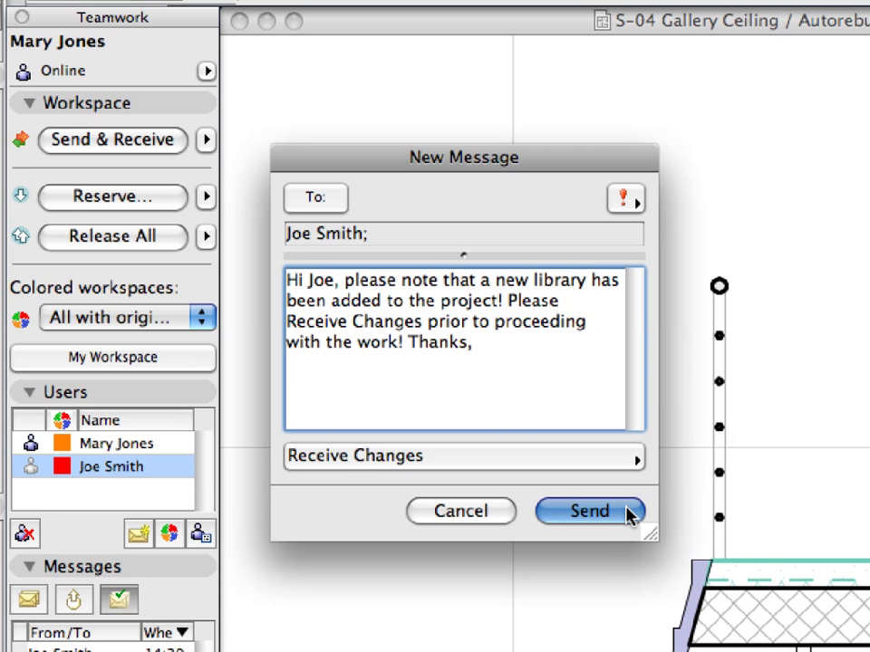
{"action": "left_click", "coordinate": [631, 514]}
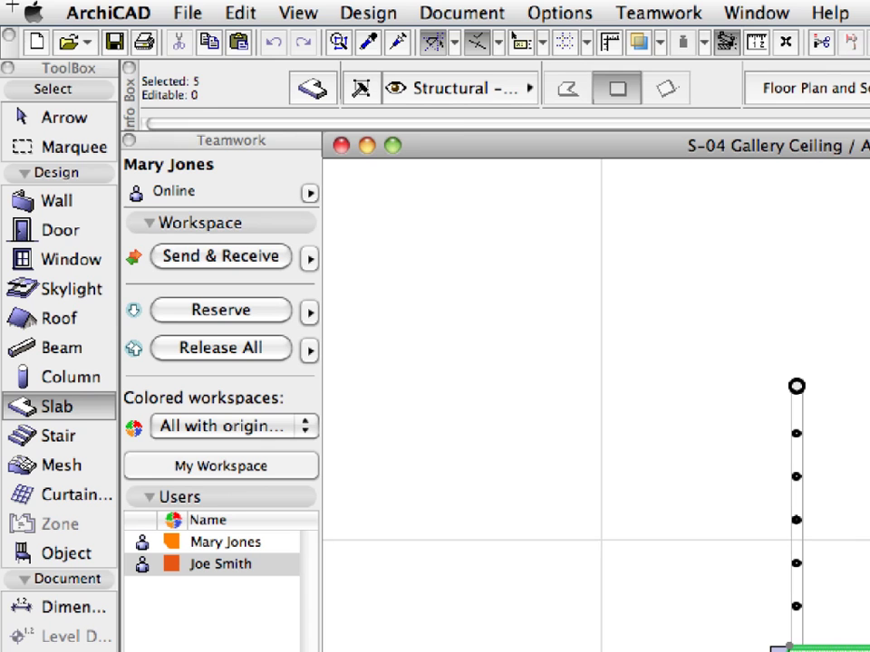
- Open the MS Building-TW Teamwork project under the non-administrator account in a new instance of ArchiCAD
{"action": "left_click", "coordinate": [174, 14]}
{"action": "mouse_move", "coordinate": [258, 71]}
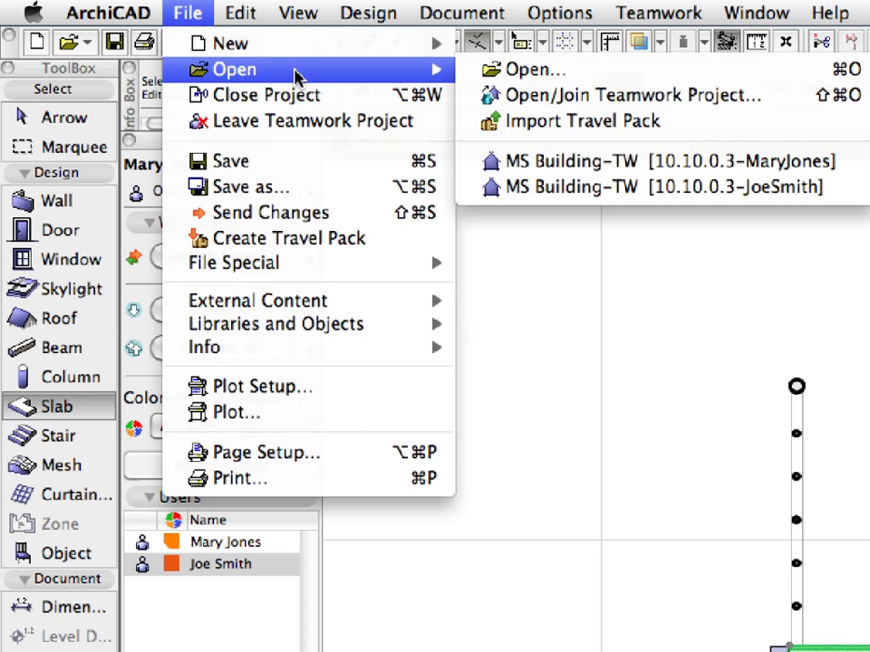
{"action": "left_click", "coordinate": [795, 102]}
{"action": "left_click", "coordinate": [631, 115]}
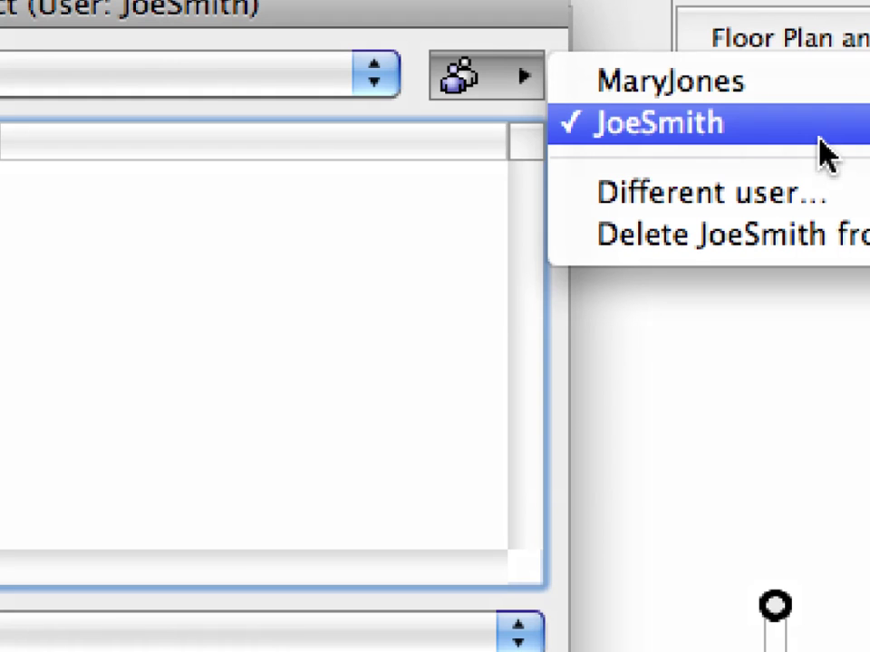
{"action": "left_click", "coordinate": [821, 143]}
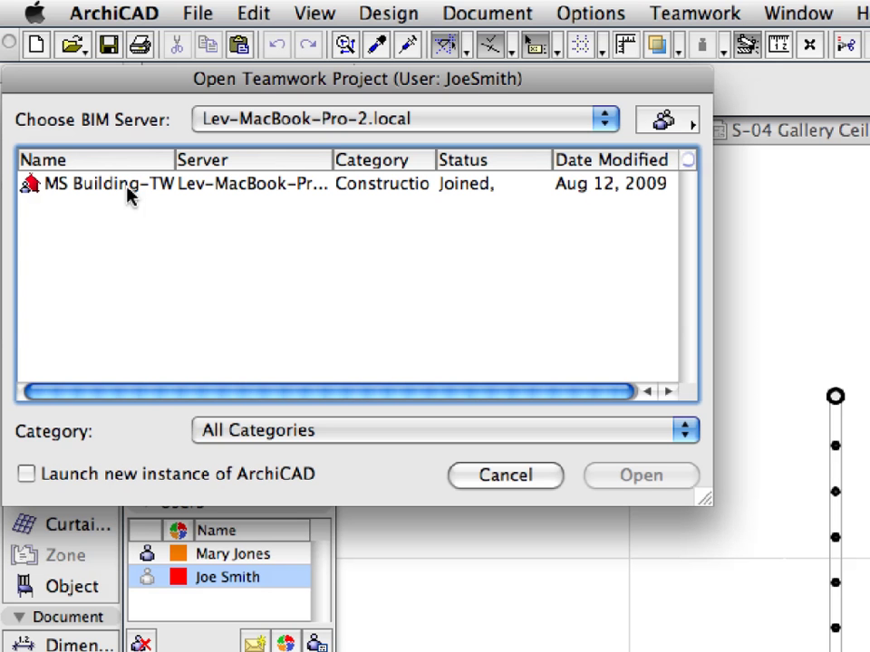
{"action": "left_click", "coordinate": [127, 195]}
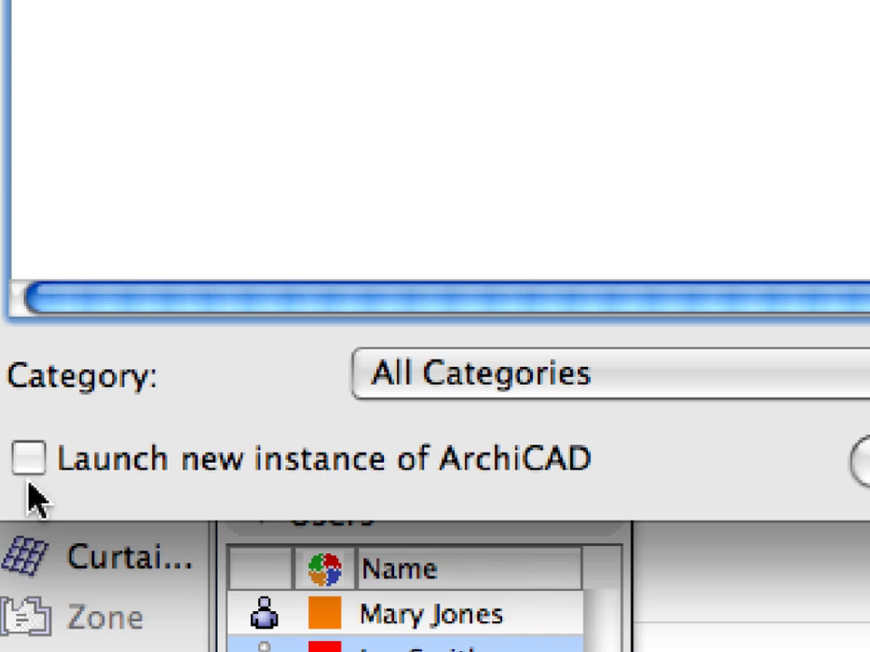
{"action": "left_click", "coordinate": [30, 460]}
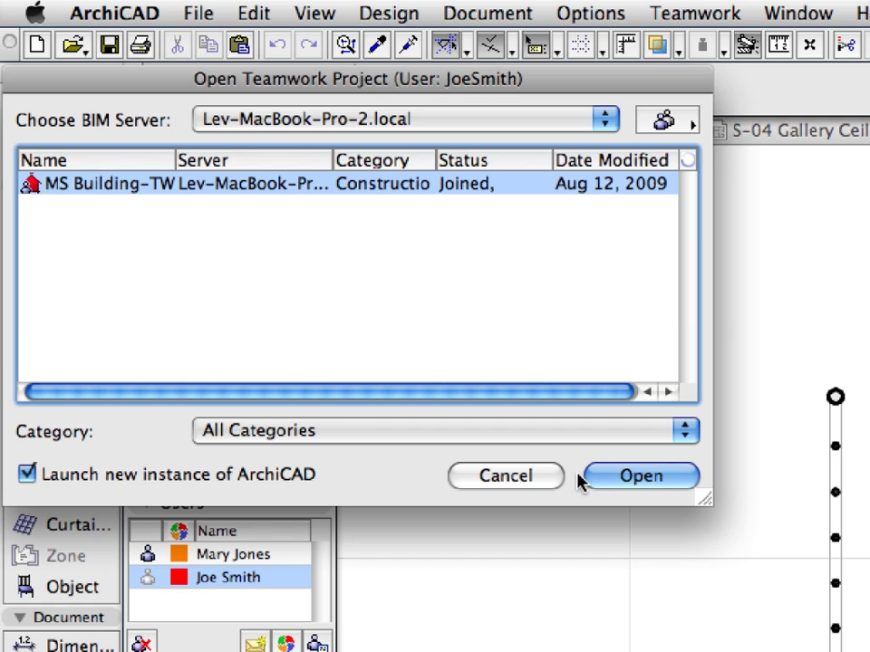
{"action": "left_click", "coordinate": [678, 482]}
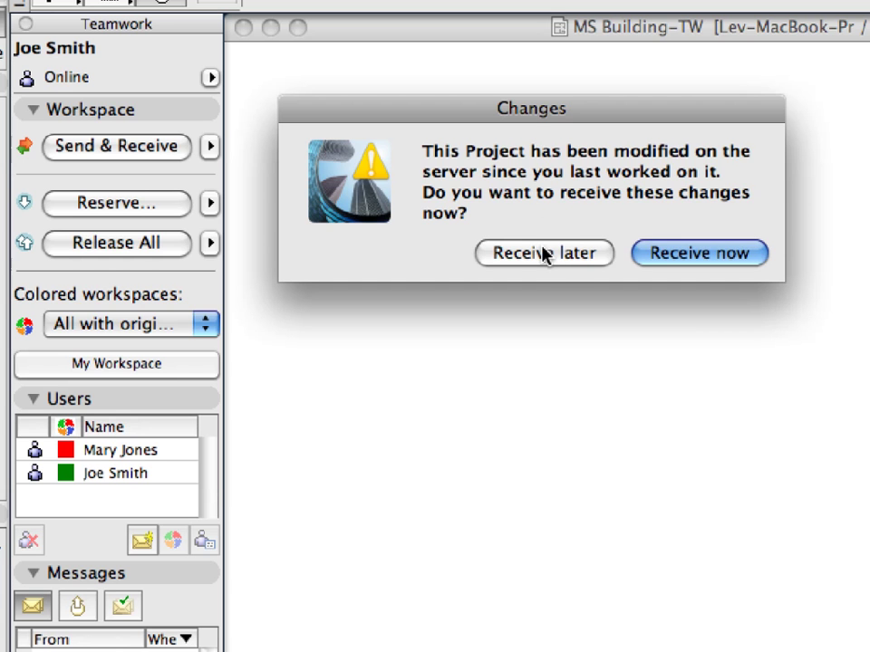
- Postpone receiving the server changes at opening, and receive them through the task of the high-priority message about the new library
{"action": "left_click", "coordinate": [570, 258]}
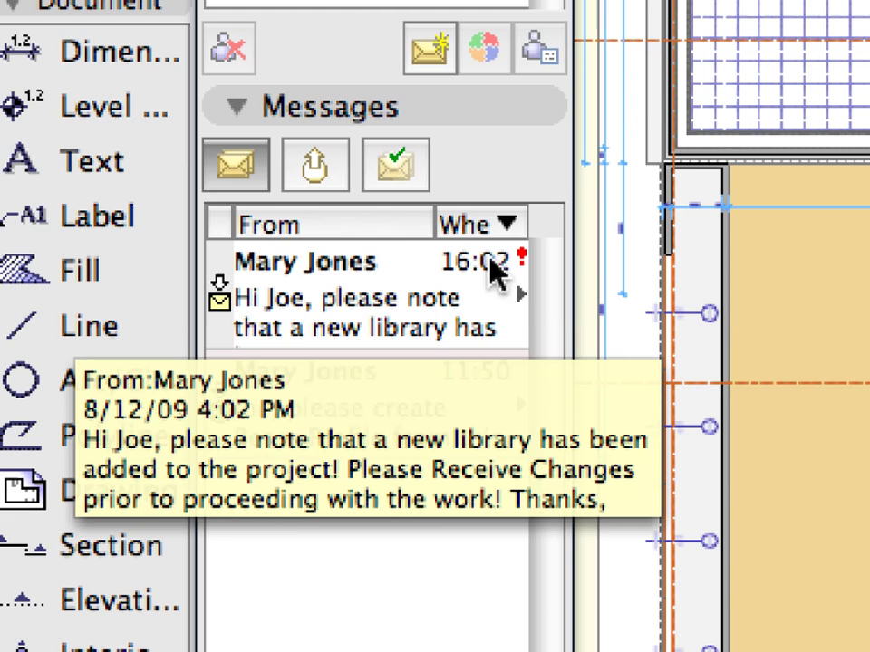
{"action": "right_click", "coordinate": [347, 294]}
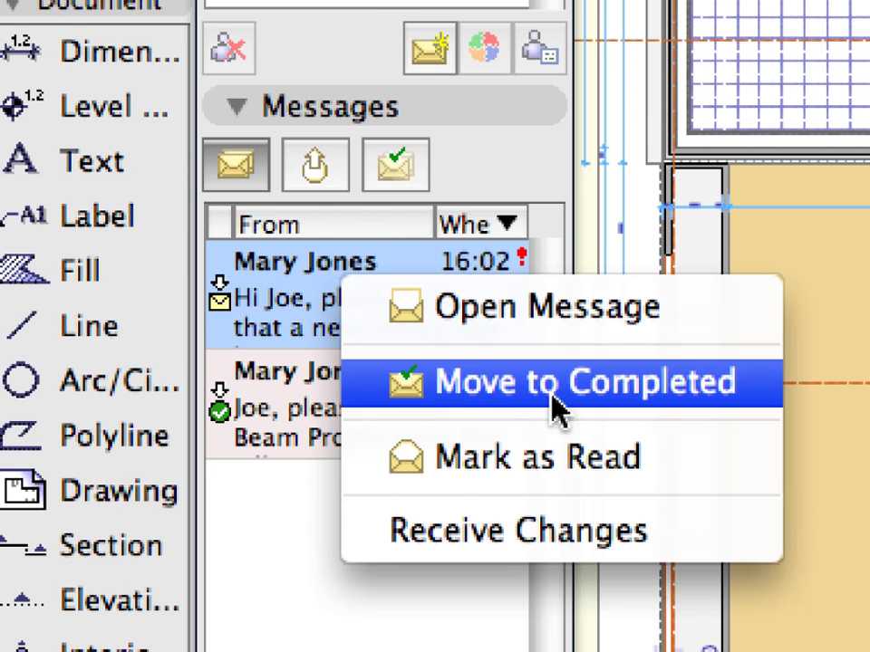
{"action": "left_click", "coordinate": [703, 534]}
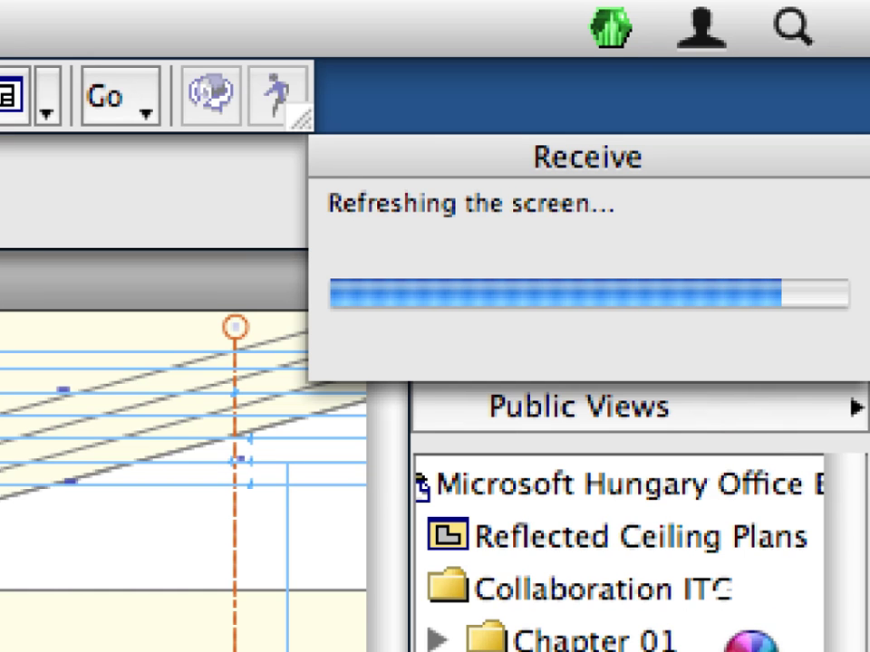
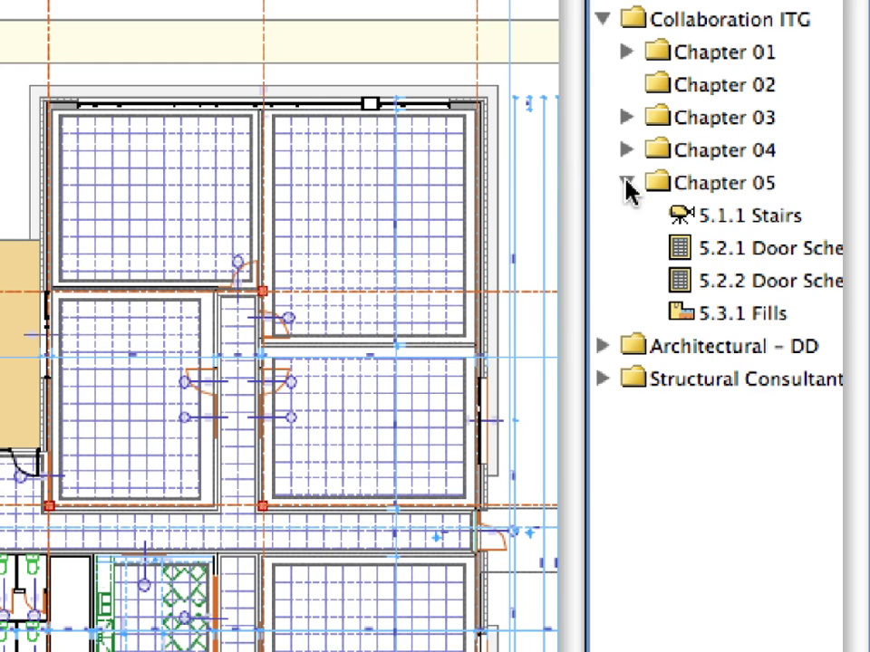
- Open the 5.1.1 Stairs view from the Chapter 05 folder and select all stairs in the 3D model
{"action": "left_click", "coordinate": [680, 228]}
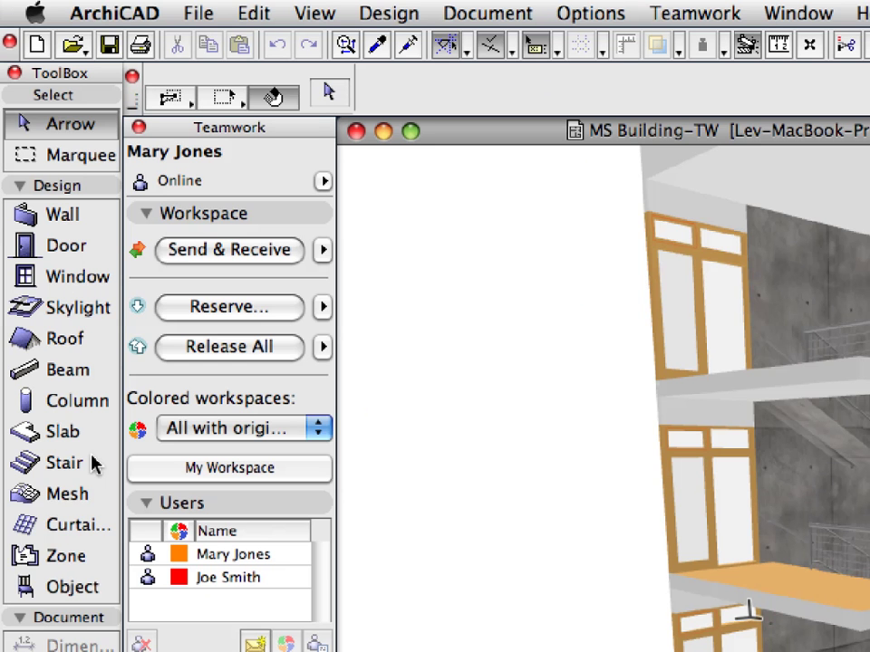
{"action": "left_click", "coordinate": [63, 463]}
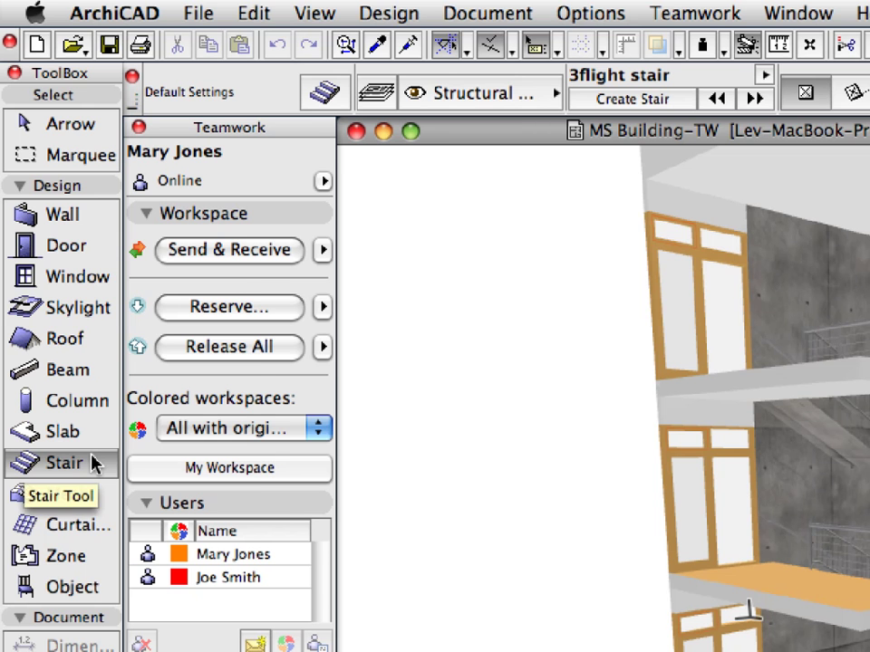
{"action": "left_click", "coordinate": [253, 13]}
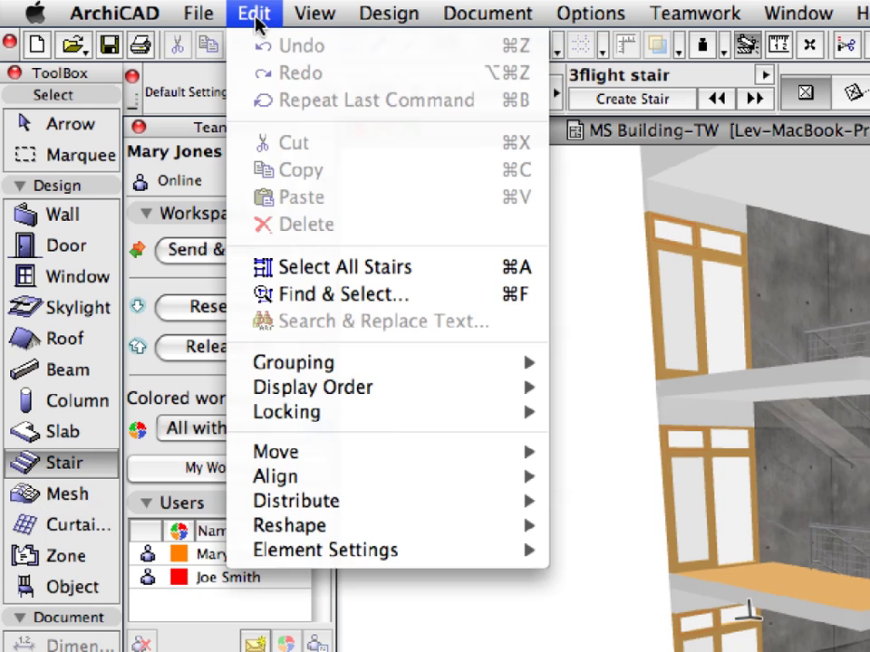
{"action": "left_click", "coordinate": [428, 276]}
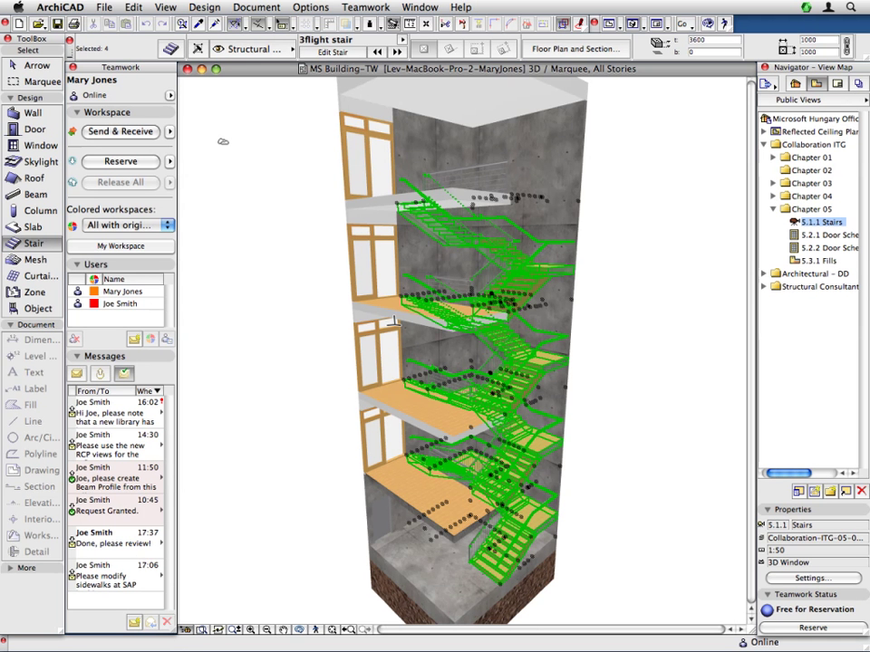
- Reserve the selected stairs and start assigning them to the other team member
{"action": "right_click", "coordinate": [198, 133]}
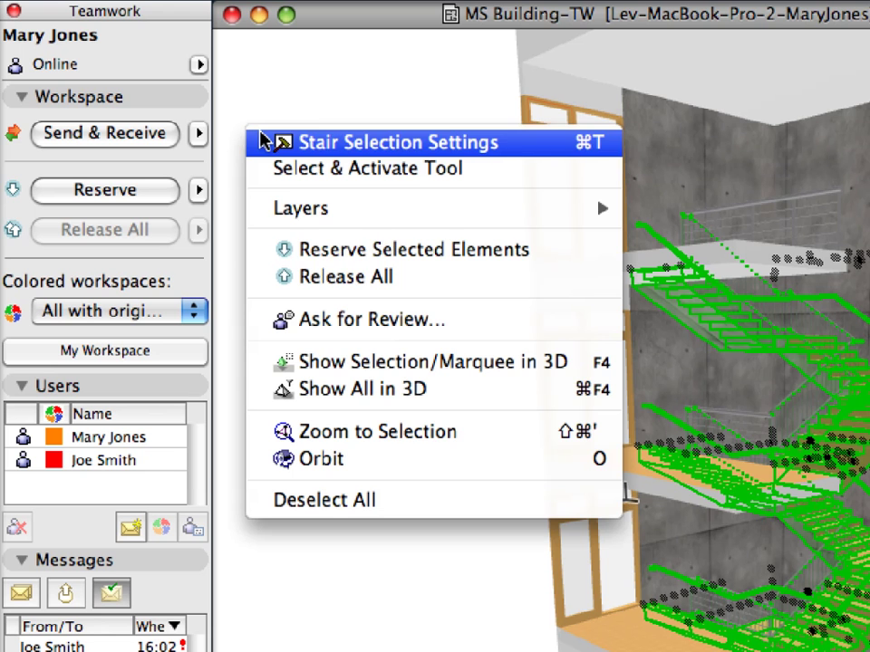
{"action": "left_click", "coordinate": [557, 250]}
{"action": "right_click", "coordinate": [255, 100]}
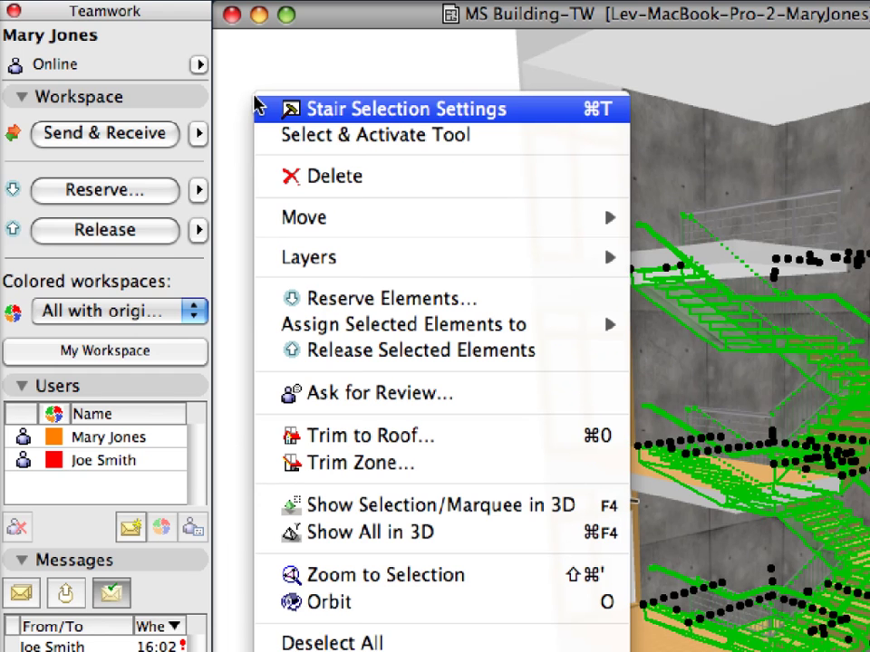
{"action": "mouse_move", "coordinate": [539, 326]}
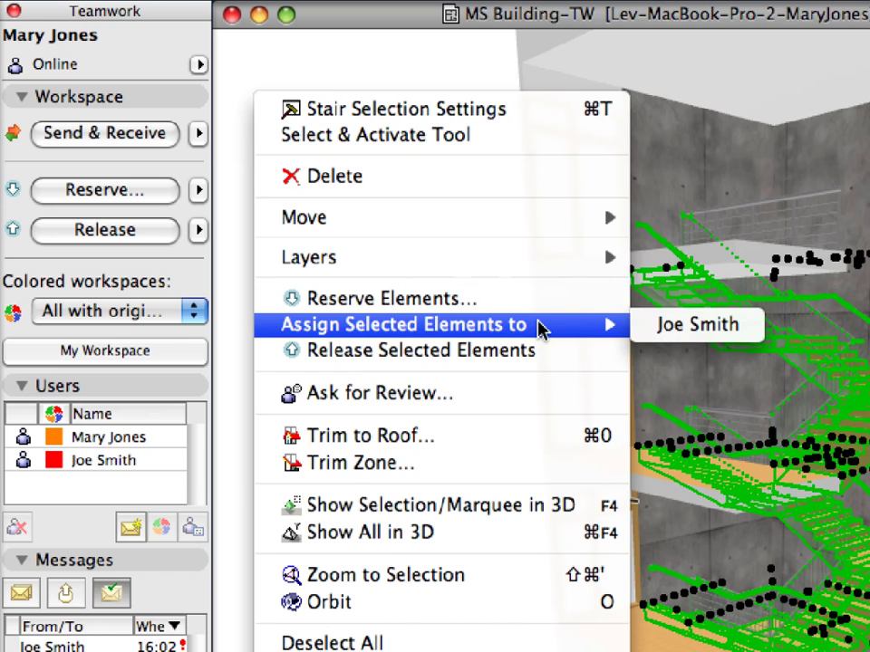
{"action": "left_click", "coordinate": [743, 326]}
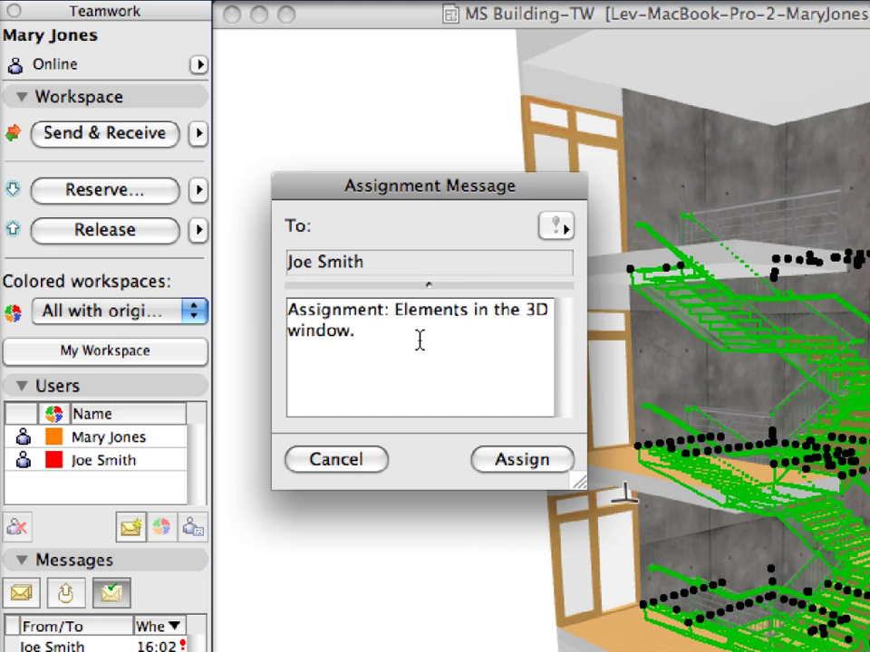
- Replace the assignment message with "Please create some railing alternatives for these stairs and share the results with me! Thanks,"
{"action": "left_click_drag", "start_coordinate": [419, 341], "coordinate": [276, 310]}
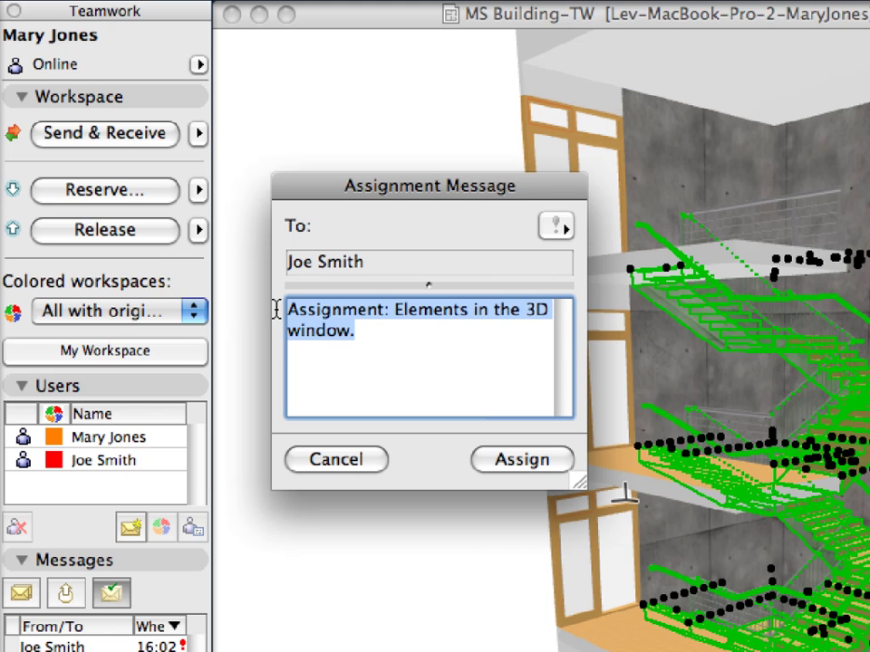
{"action": "key", "text": "BackSpace"}
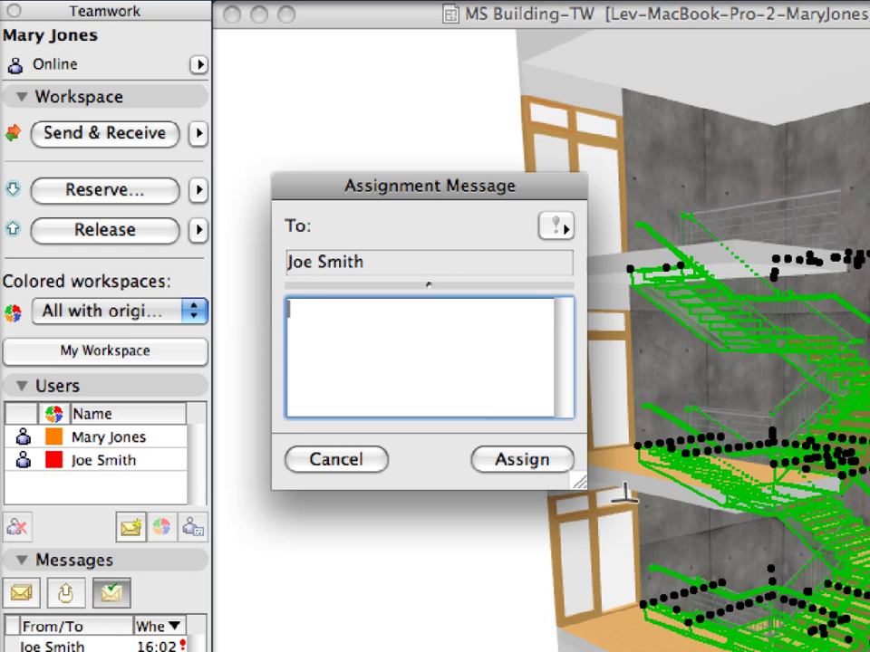
{"action": "type", "text": "Please create sopm"}
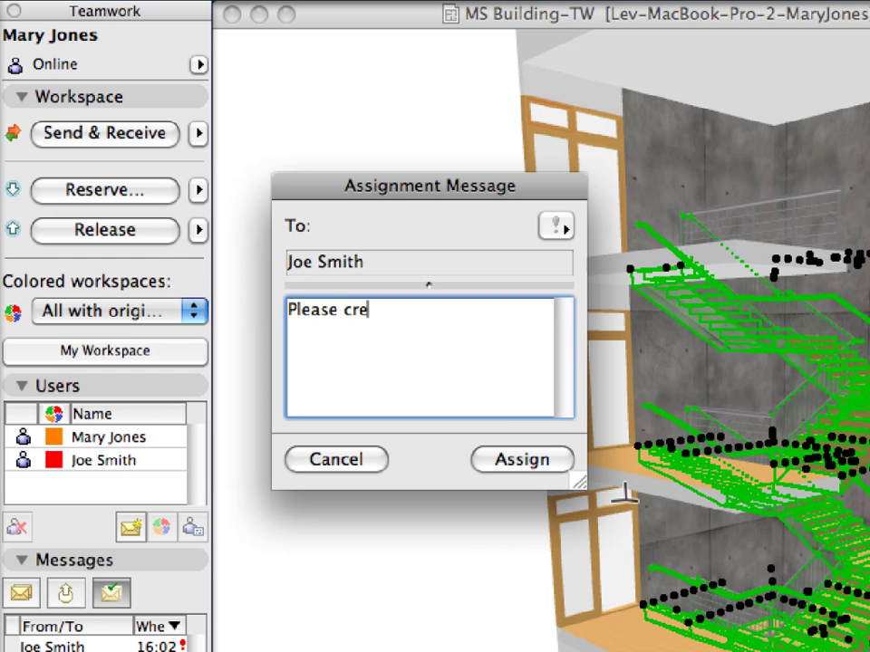
{"action": "key", "text": "BackSpace"}
{"action": "key", "text": "BackSpace"}
{"action": "type", "text": "me re"}
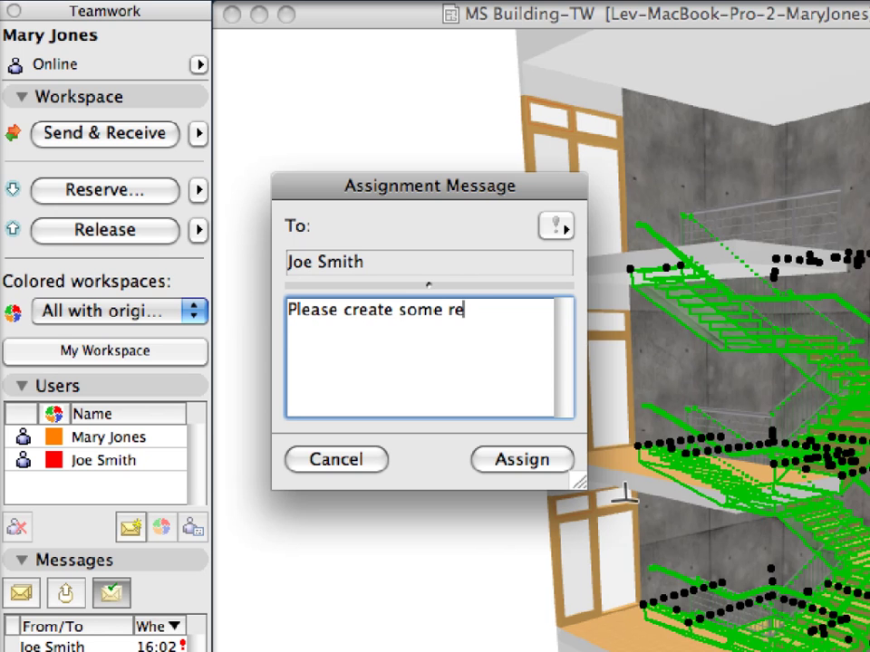
{"action": "key", "text": "BackSpace"}
{"action": "type", "text": "ailing altern"}
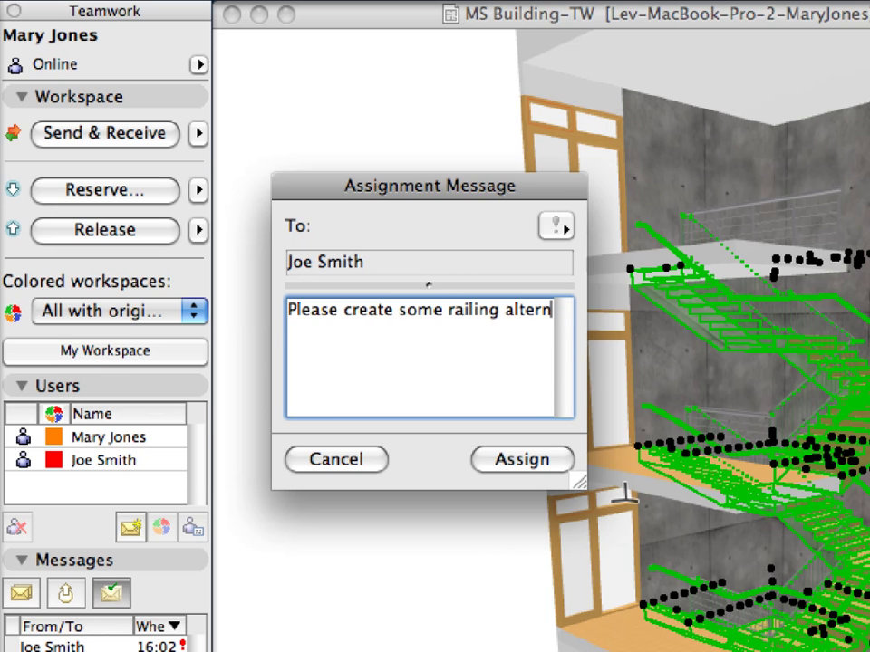
{"action": "type", "text": "atives for these "}
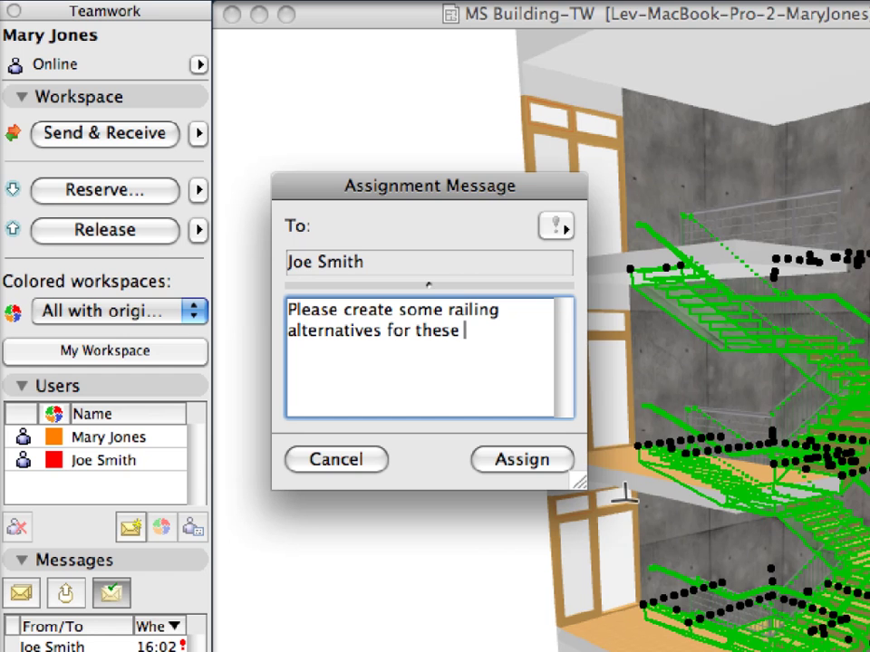
{"action": "type", "text": "stairs and sha"}
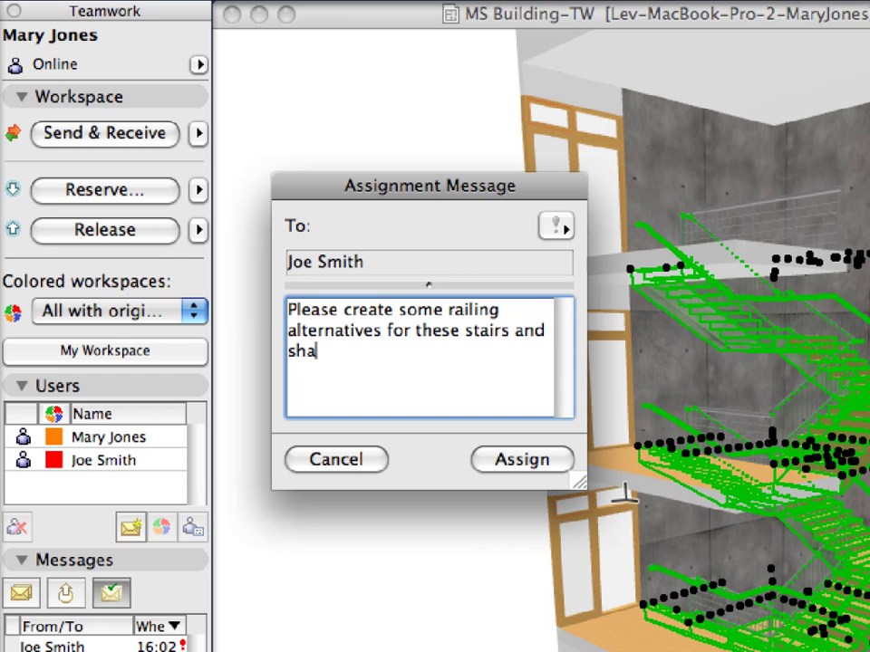
{"action": "type", "text": "re the results with me!"}
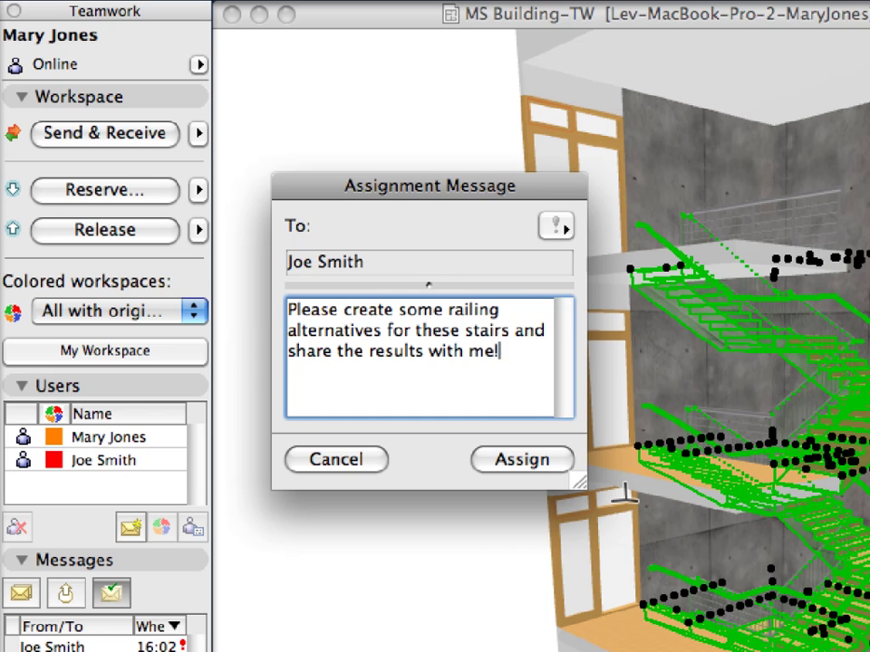
{"action": "key", "text": "Return"}
{"action": "type", "text": "Thanks,"}
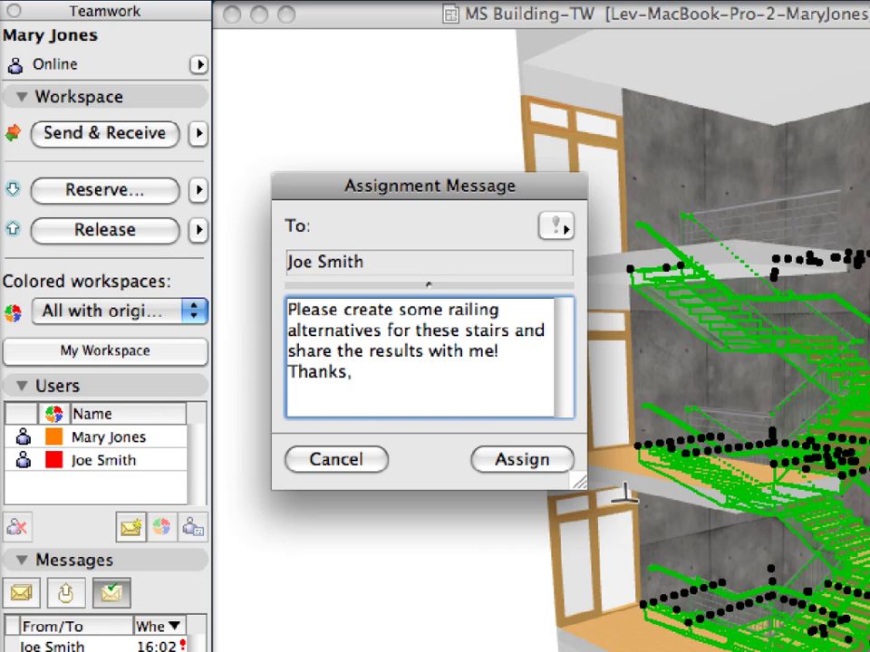
- Assign the stairs, sending the modified elements to the server, and check the reservation information of the uppermost stair
{"action": "left_click", "coordinate": [563, 469]}
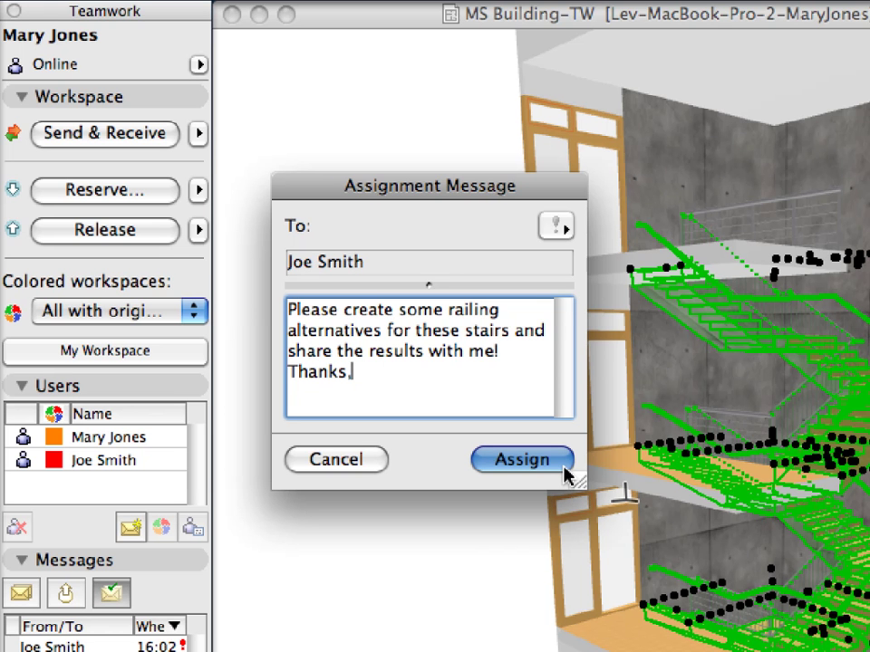
{"action": "left_click", "coordinate": [544, 460]}
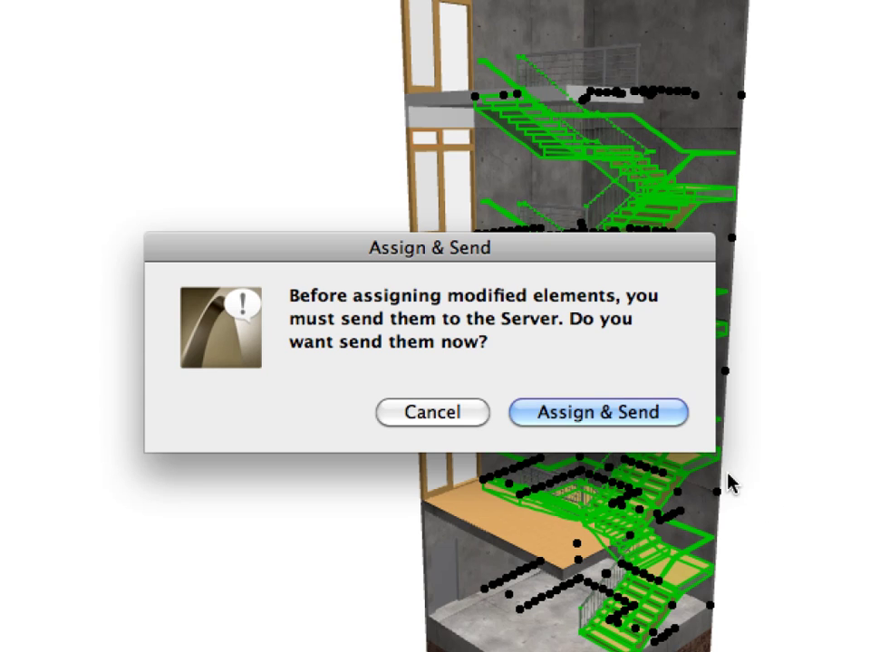
{"action": "left_click", "coordinate": [678, 419]}
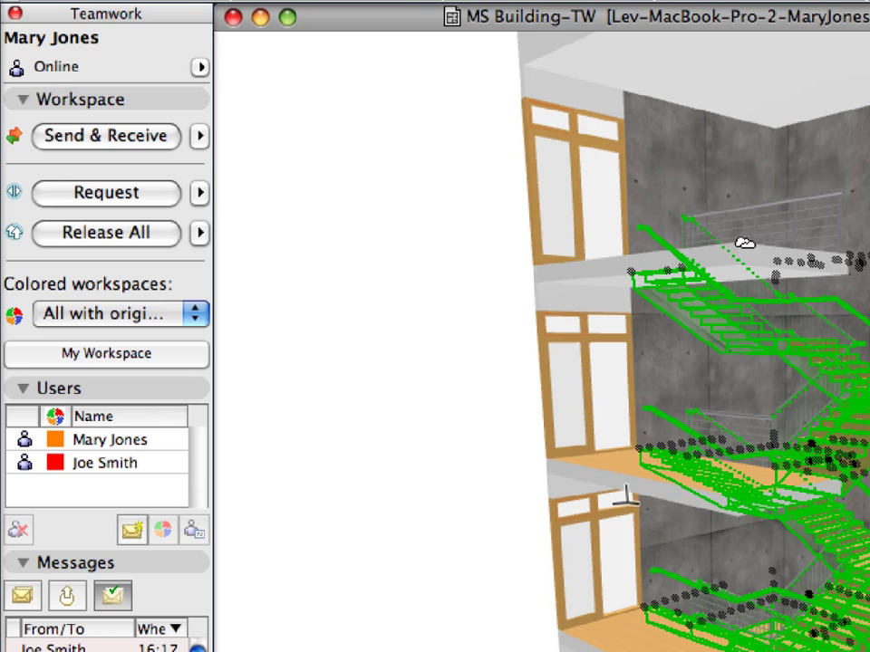
{"action": "left_click", "coordinate": [634, 274]}
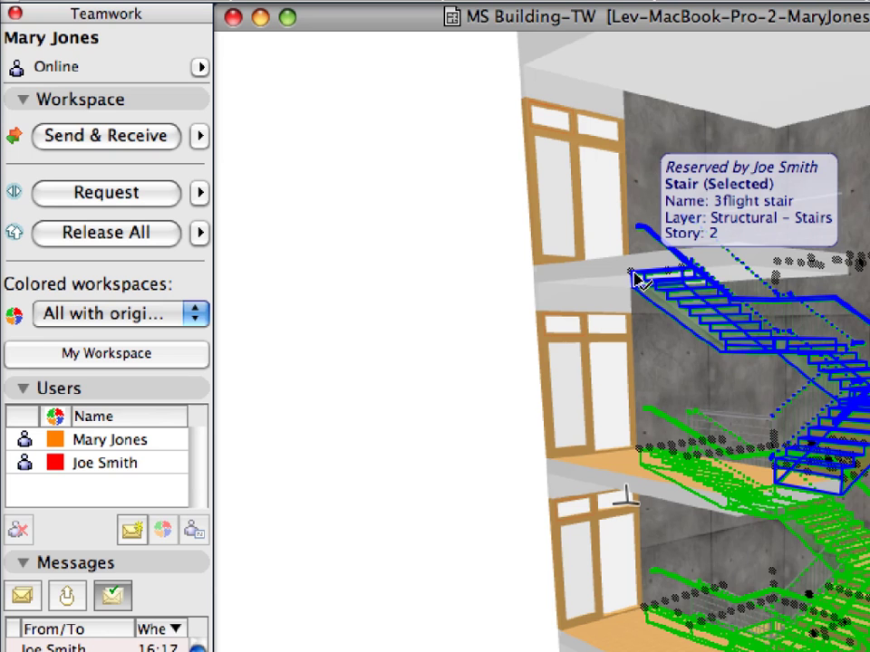
{"action": "key", "text": "Escape"}
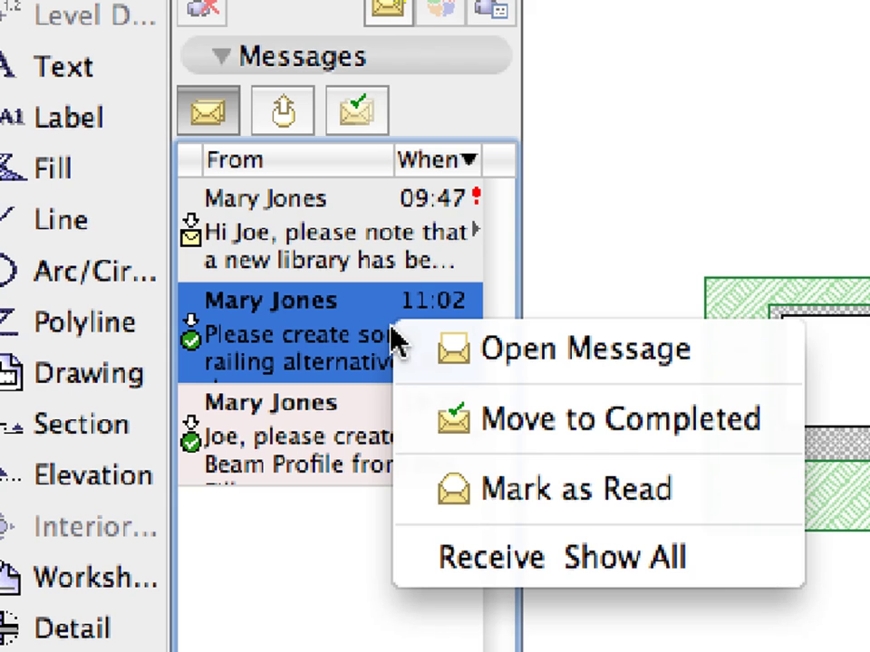
- In the assigned teammate's project, receive and show all from the railing alternatives message and open the 5.1.1 Stairs view from Chapter 05
{"action": "left_click", "coordinate": [721, 570]}
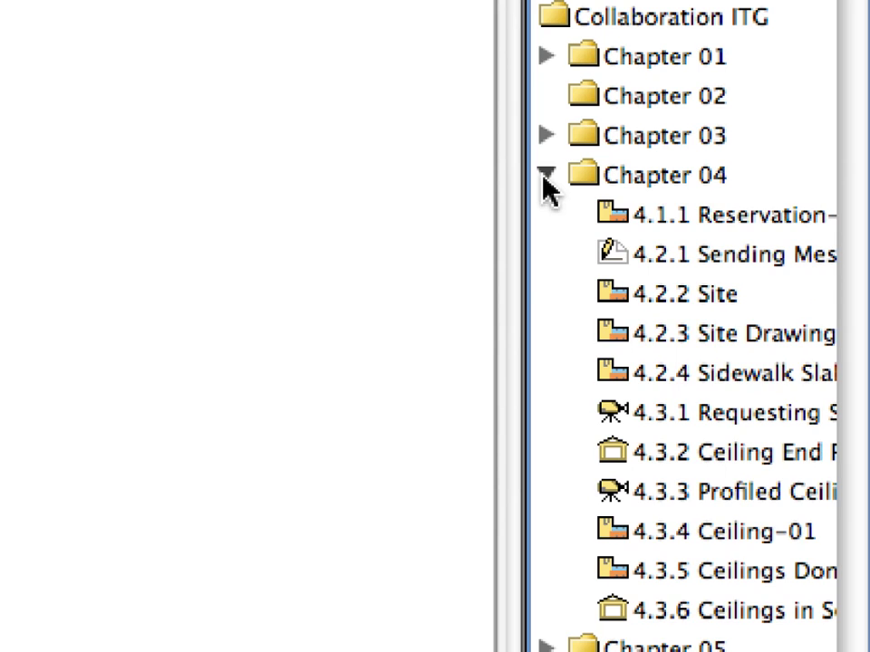
{"action": "left_click", "coordinate": [737, 155]}
{"action": "left_click", "coordinate": [545, 212]}
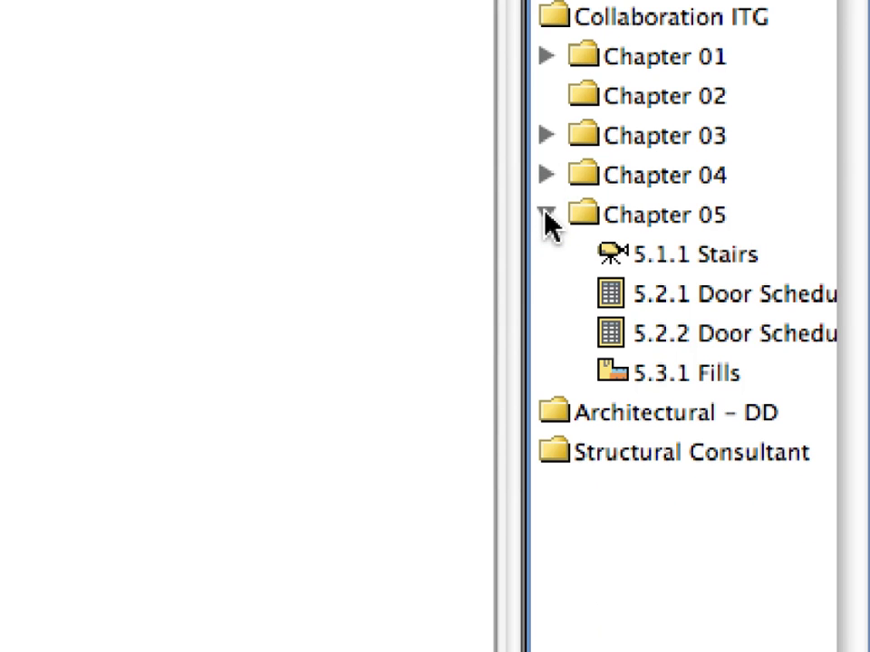
{"action": "double_click", "coordinate": [727, 257]}
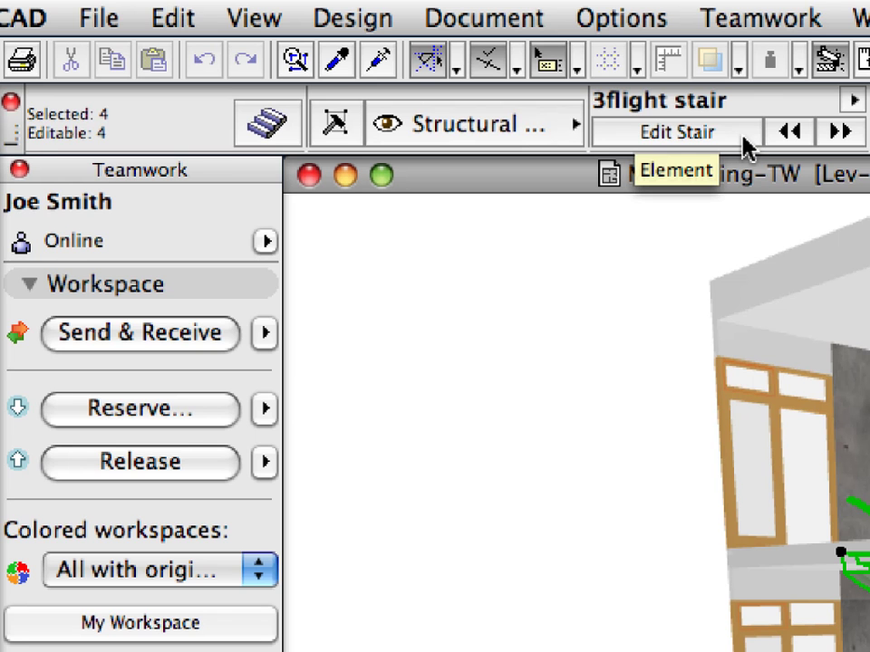
- Open the selected stairs for editing and set the inner railing type to Post with Balusters
{"action": "left_click", "coordinate": [742, 140]}
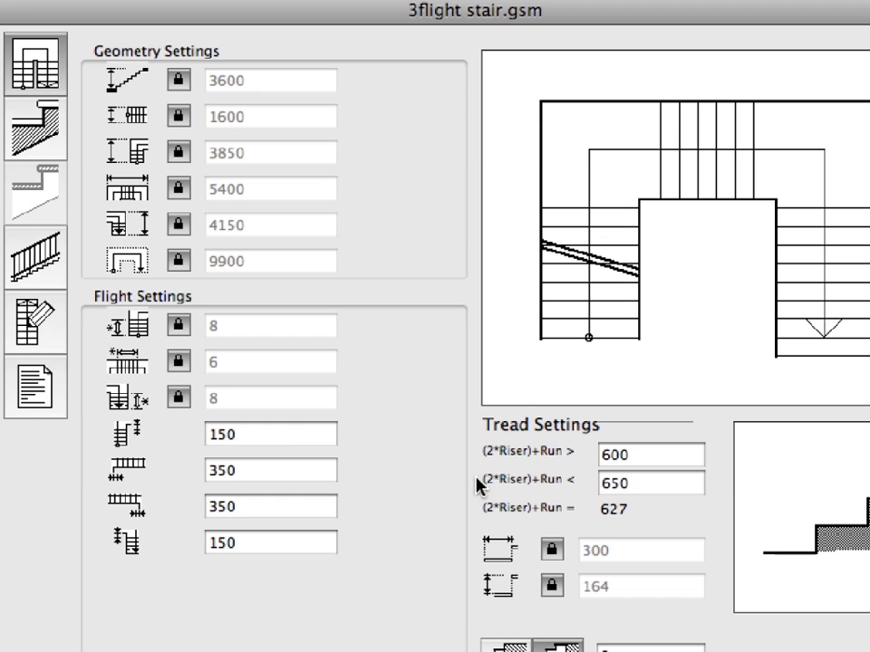
{"action": "left_click", "coordinate": [44, 263]}
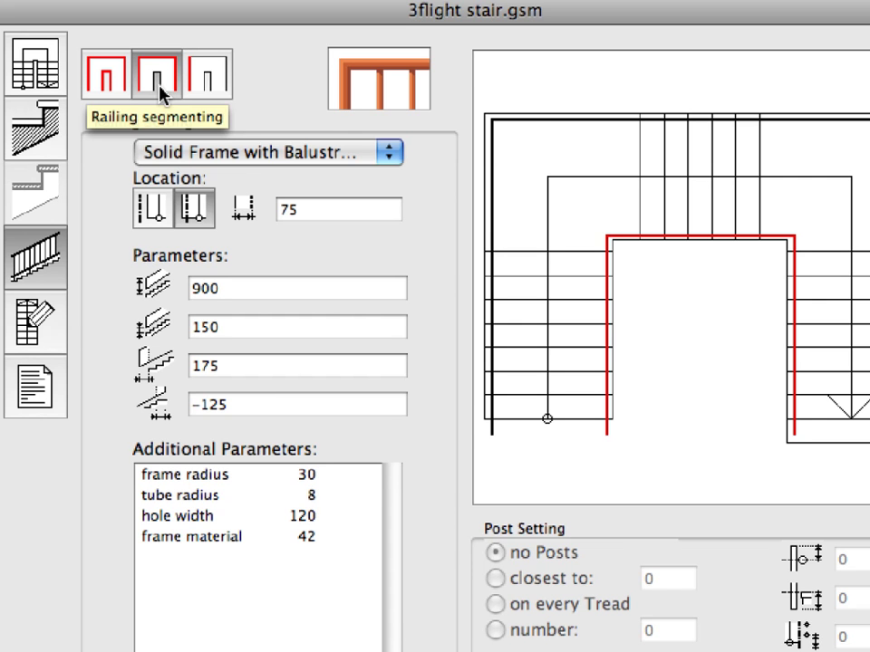
{"action": "left_click", "coordinate": [532, 117]}
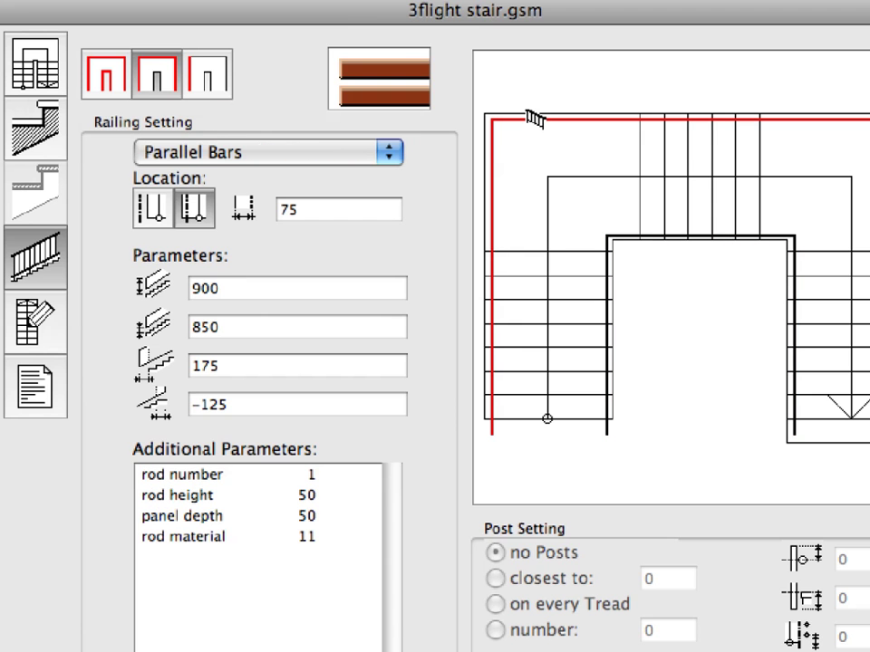
{"action": "left_click", "coordinate": [623, 232]}
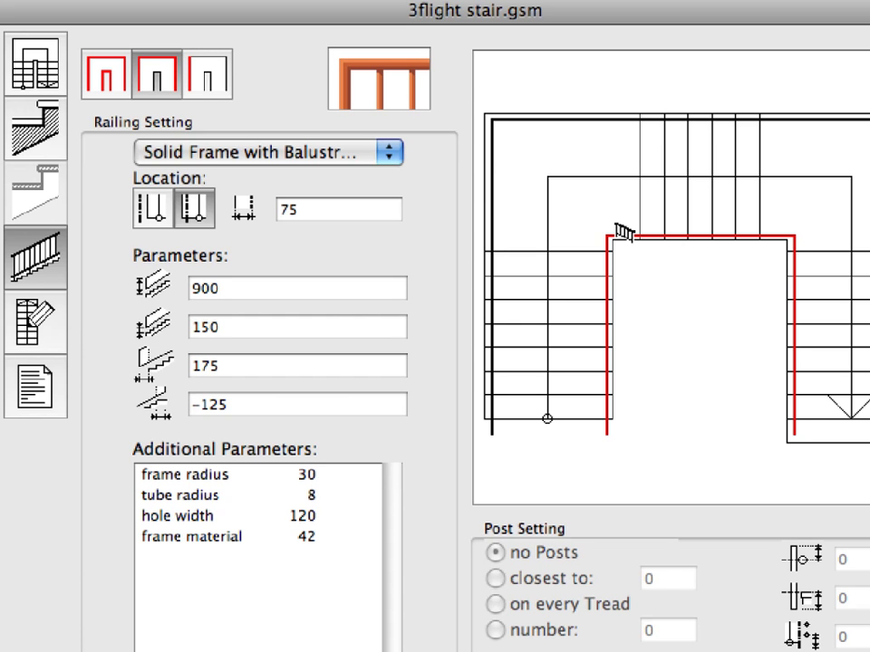
{"action": "left_click", "coordinate": [390, 153]}
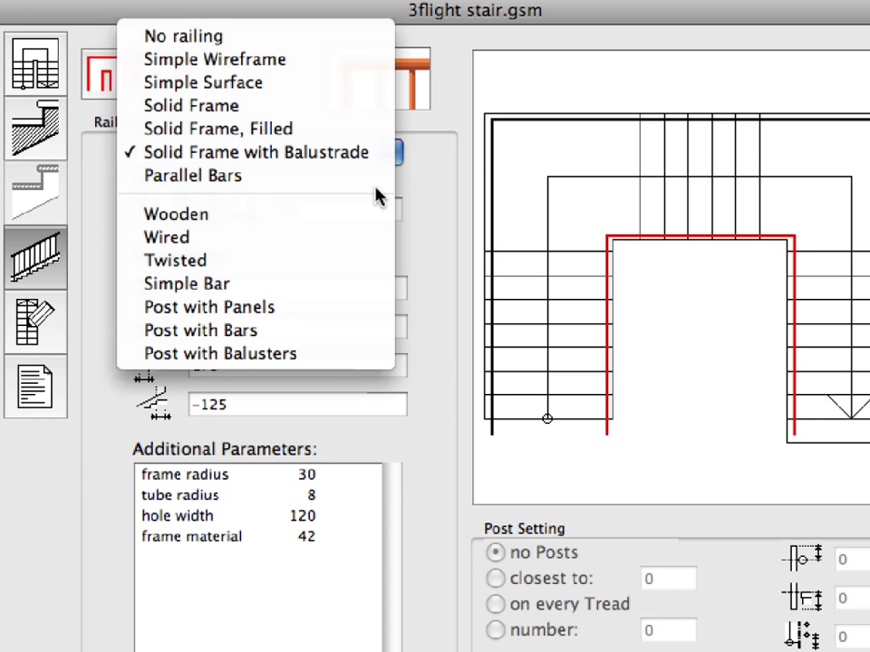
{"action": "left_click", "coordinate": [335, 354]}
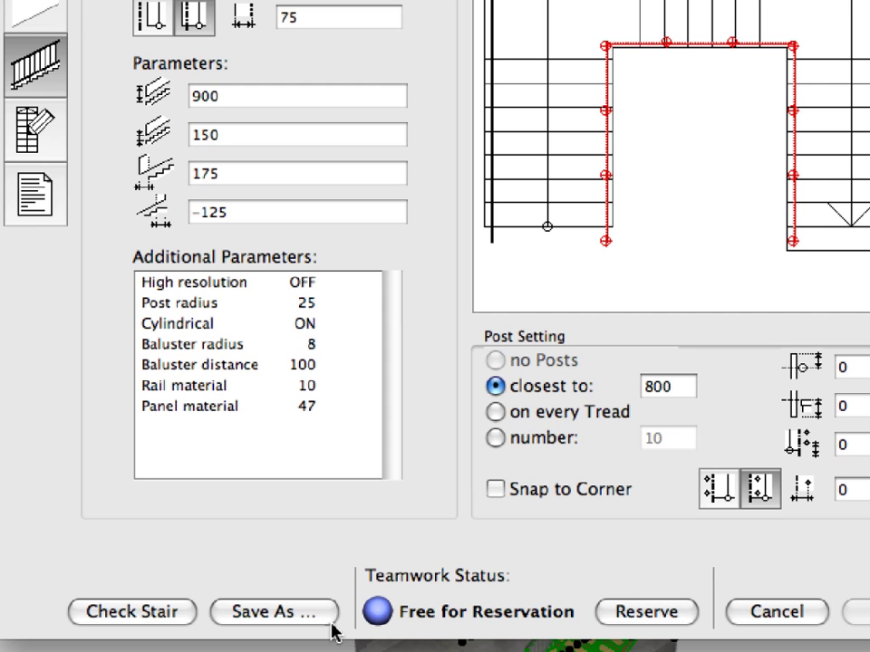
- Save the modified stair in the Embedded Library as an ArchiCAD Object File named "3 Flight Balusters"
{"action": "left_click", "coordinate": [325, 617]}
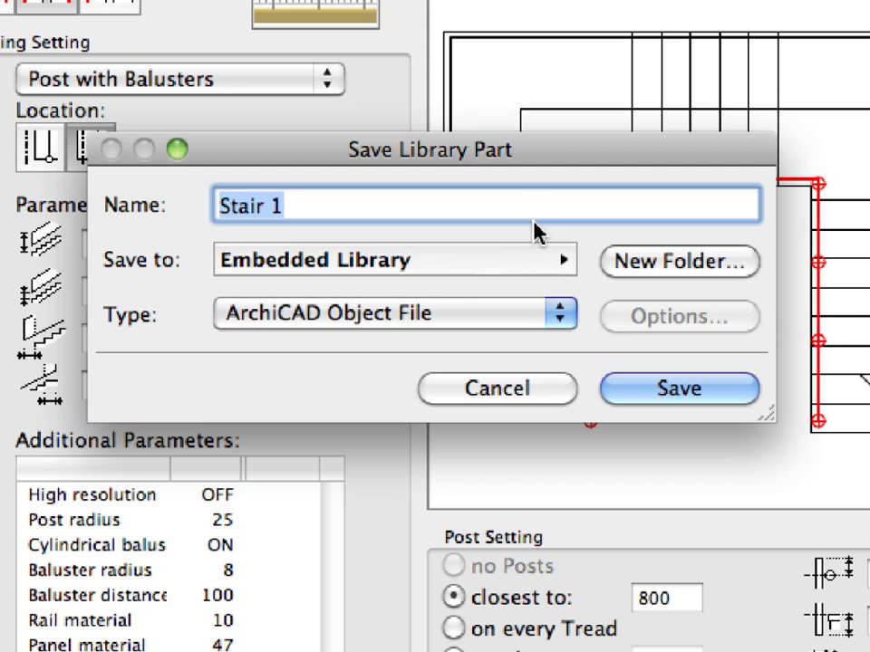
{"action": "type", "text": "3 F"}
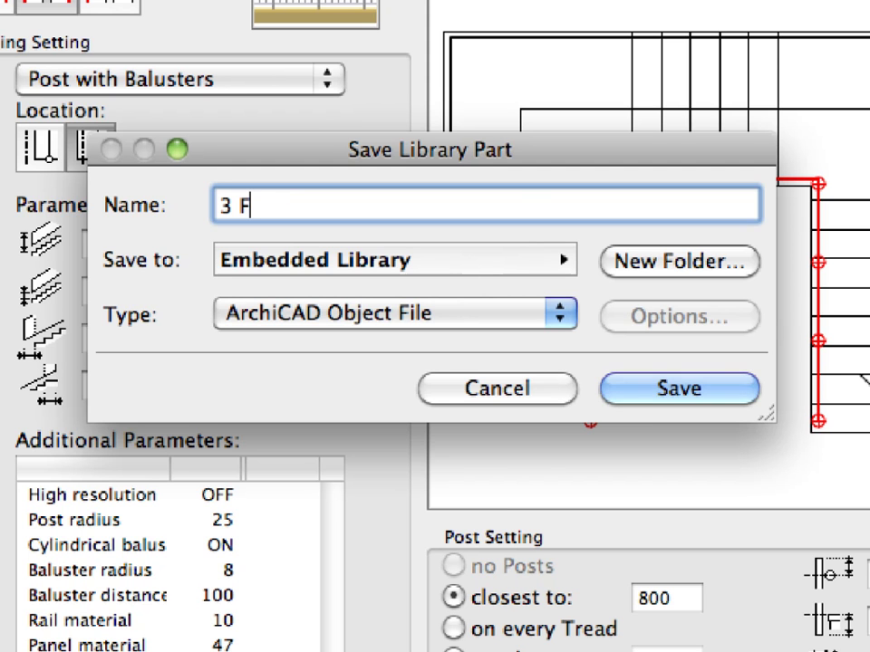
{"action": "type", "text": "light"}
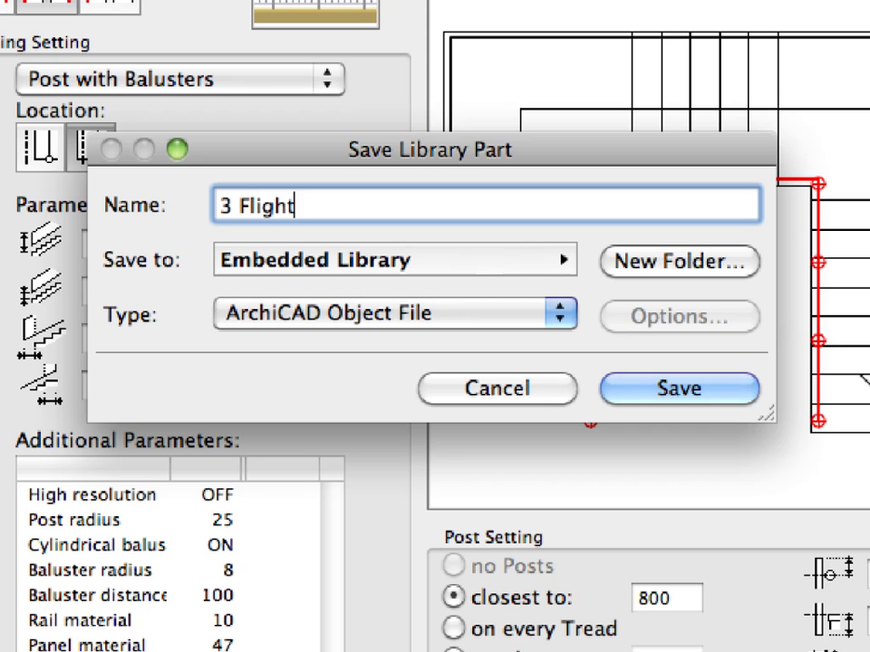
{"action": "type", "text": " Balus"}
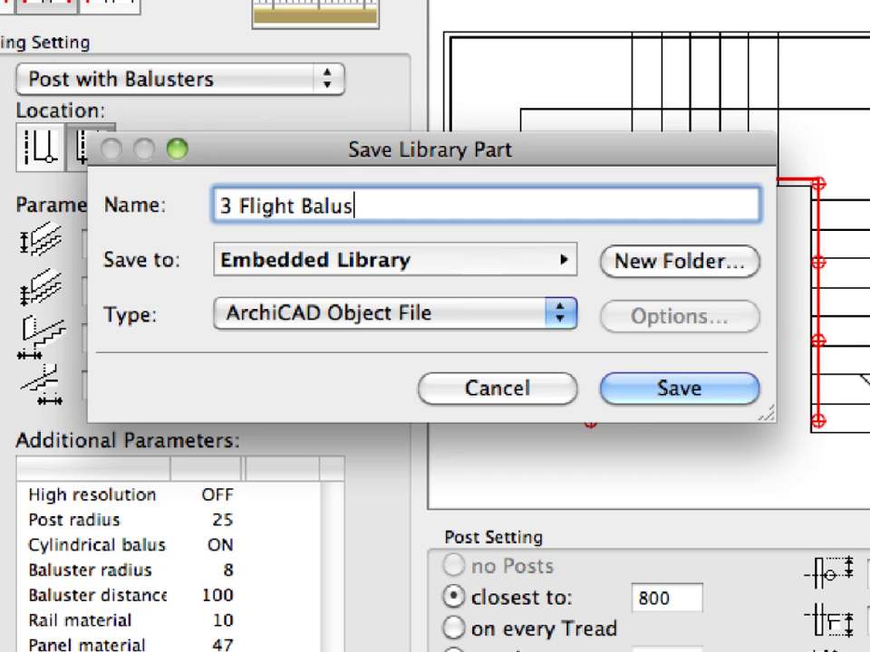
{"action": "type", "text": "ters"}
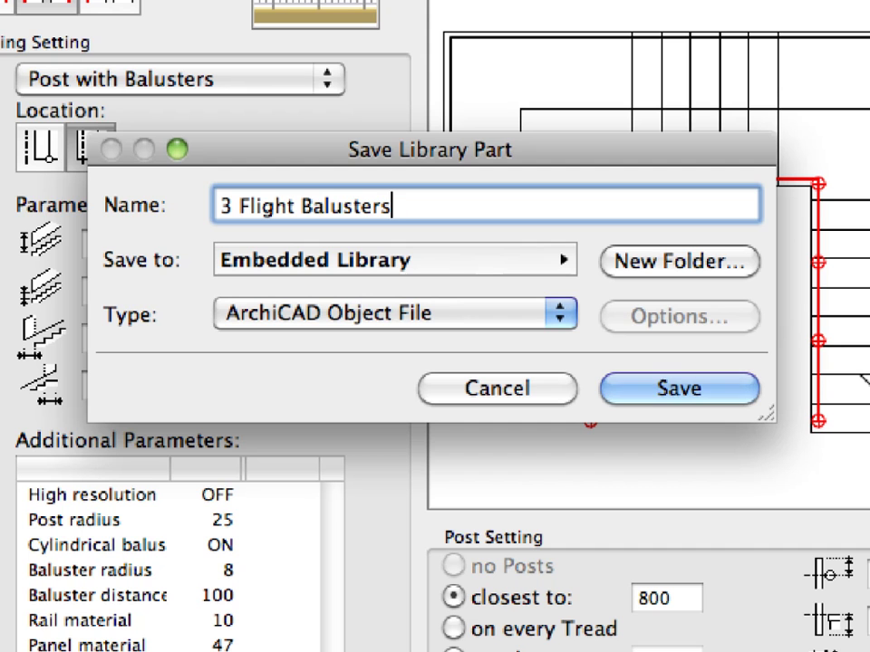
{"action": "left_click", "coordinate": [732, 399]}
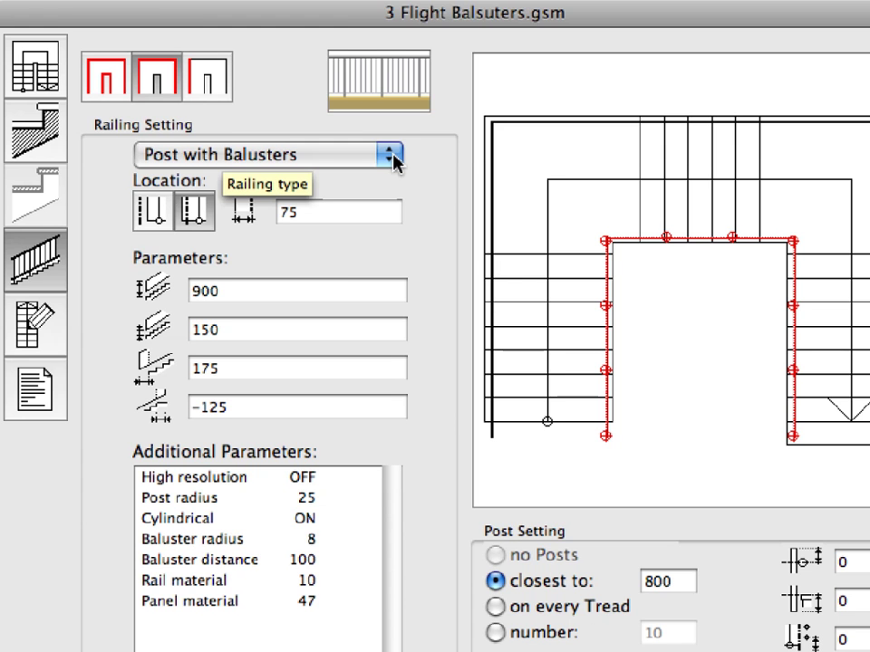
- Change the inner railing type to Wired for a second stair alternative
{"action": "left_click", "coordinate": [394, 158]}
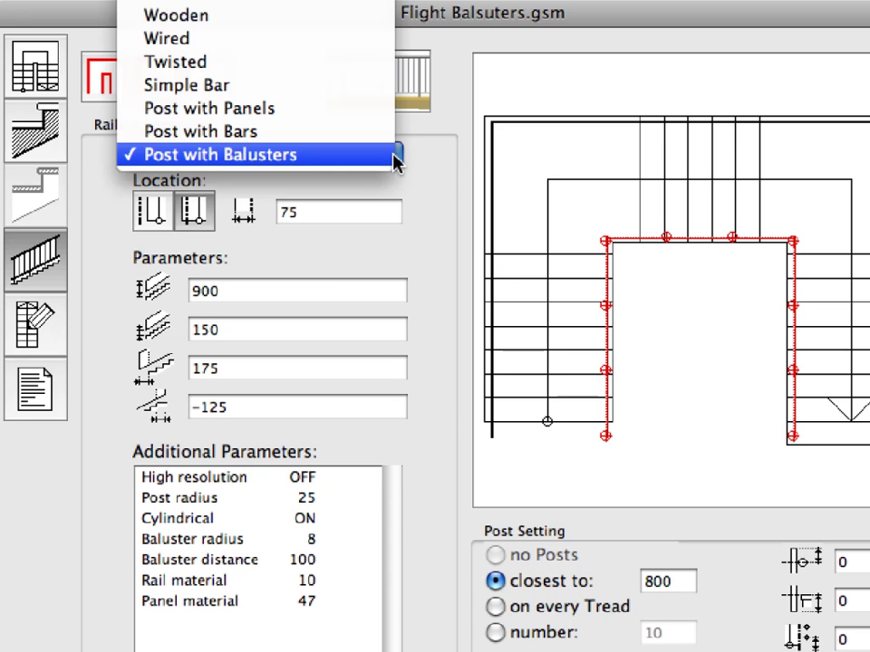
{"action": "left_click", "coordinate": [323, 40]}
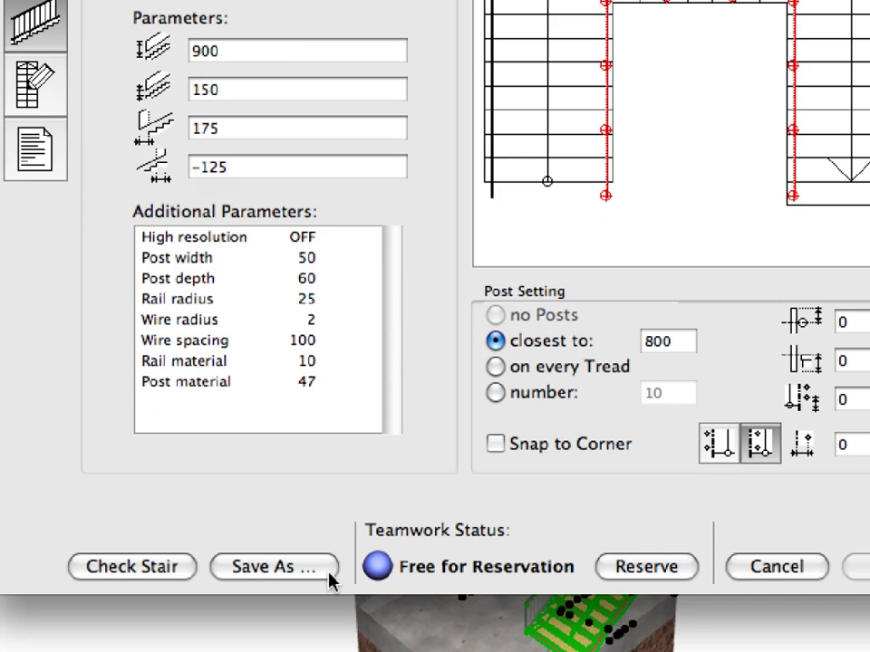
- Save the Wired-railing stair to the Embedded Library as an ArchiCAD Object File named "3 Flight Wire" and close the settings without applying them
{"action": "left_click", "coordinate": [327, 589]}
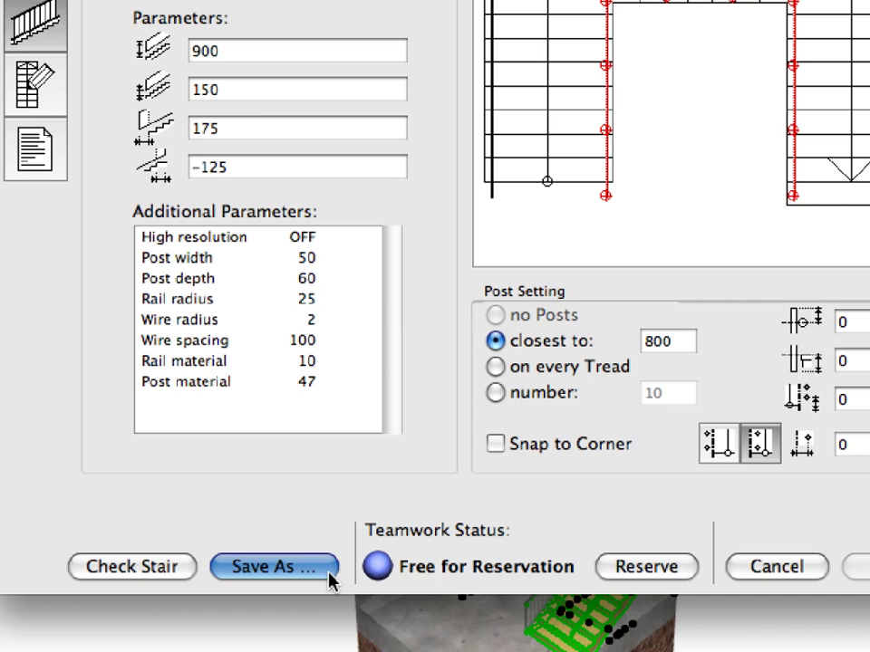
{"action": "type", "text": "3"}
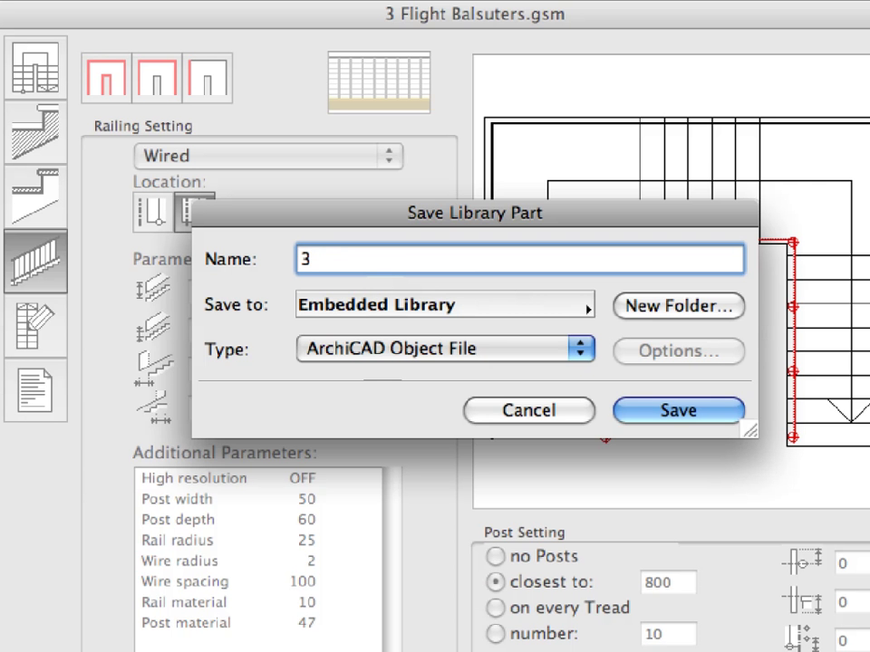
{"action": "type", "text": " Flight "}
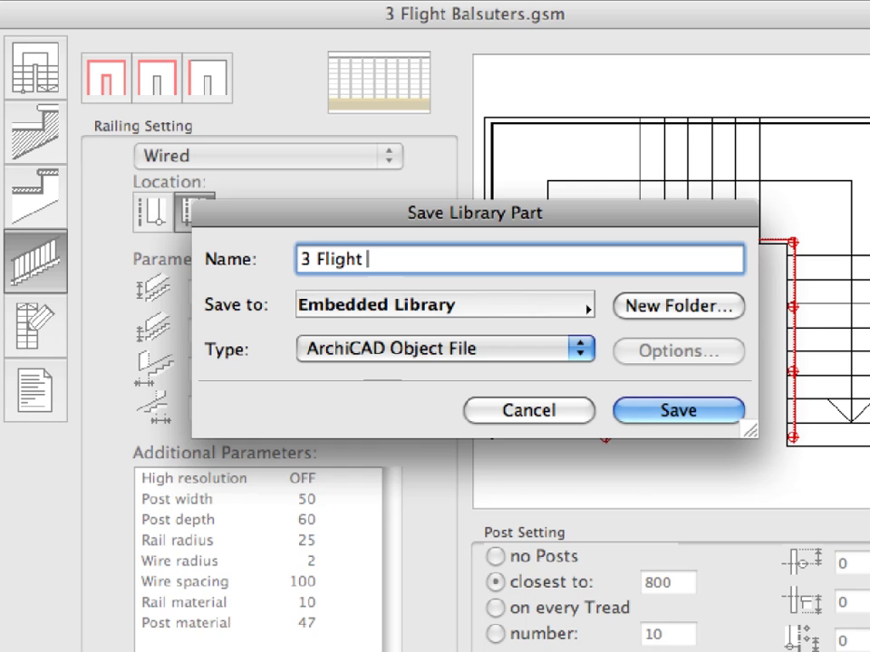
{"action": "type", "text": "Wire"}
{"action": "left_click", "coordinate": [698, 413]}
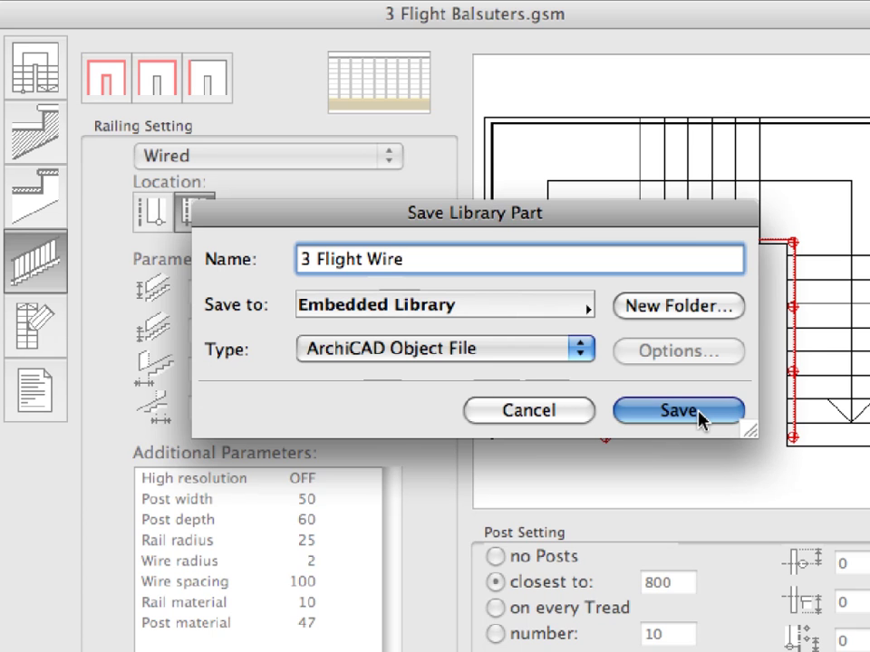
{"action": "left_click", "coordinate": [698, 413]}
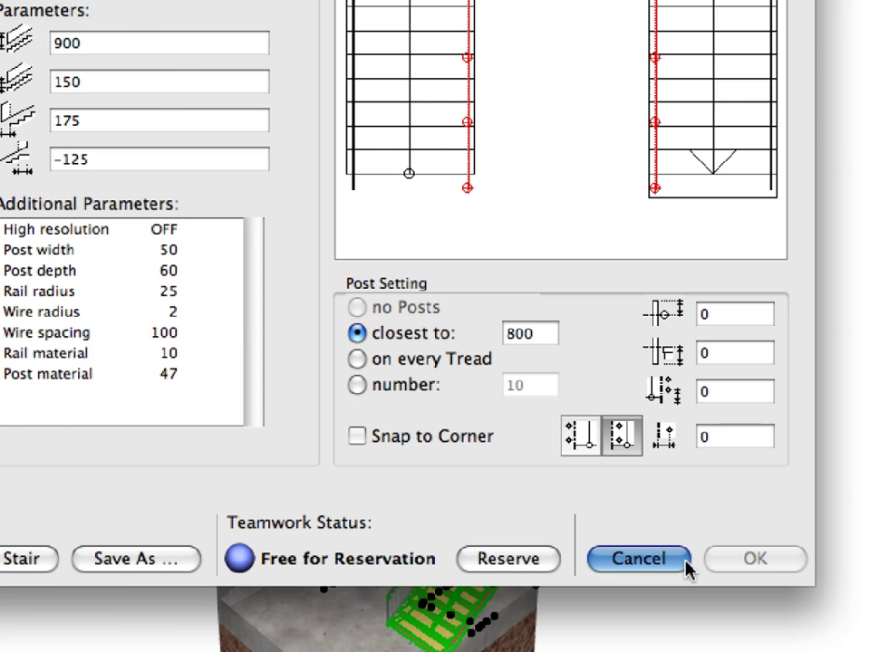
{"action": "left_click", "coordinate": [684, 564]}
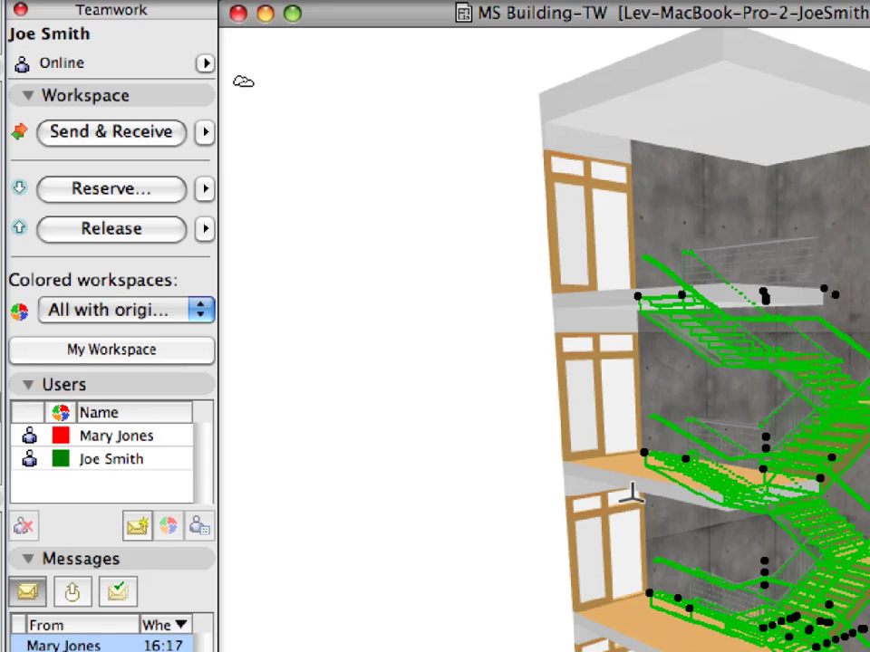
- Assign the selected stairs back to the teammate with the default assignment message, sending the modified elements to the server
{"action": "right_click", "coordinate": [187, 102]}
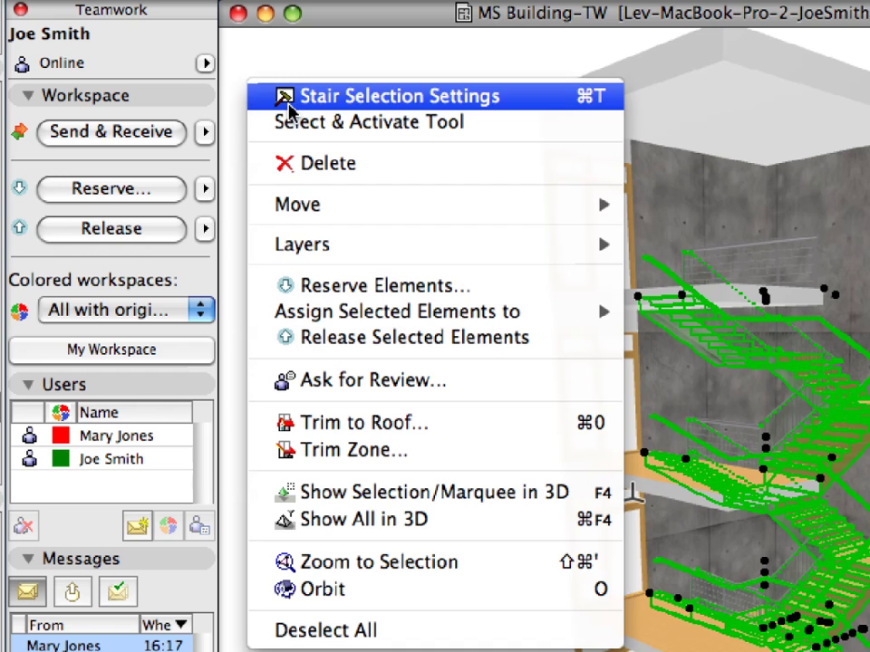
{"action": "mouse_move", "coordinate": [443, 311]}
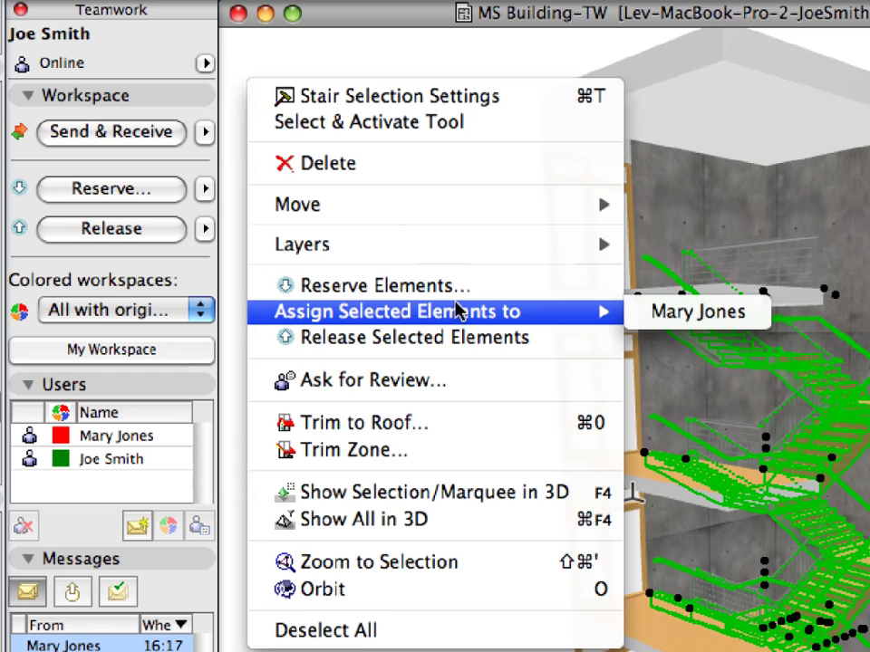
{"action": "left_click", "coordinate": [750, 324]}
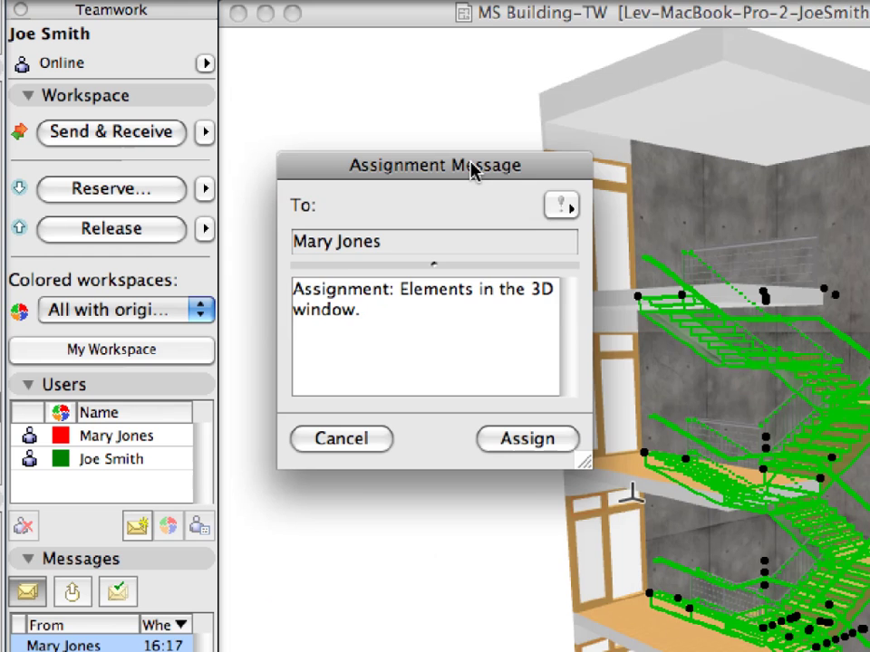
{"action": "left_click", "coordinate": [565, 439]}
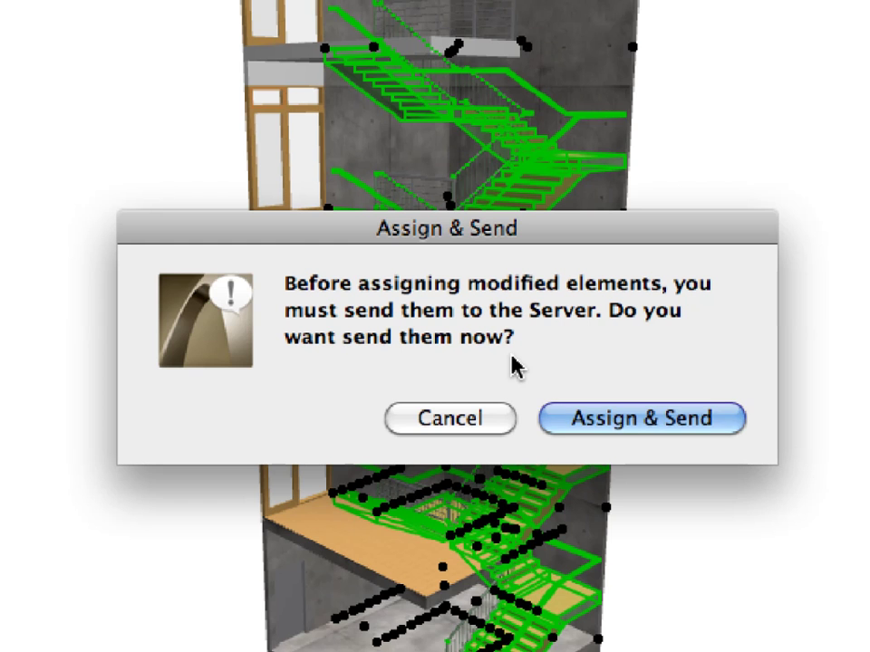
{"action": "left_click", "coordinate": [735, 424]}
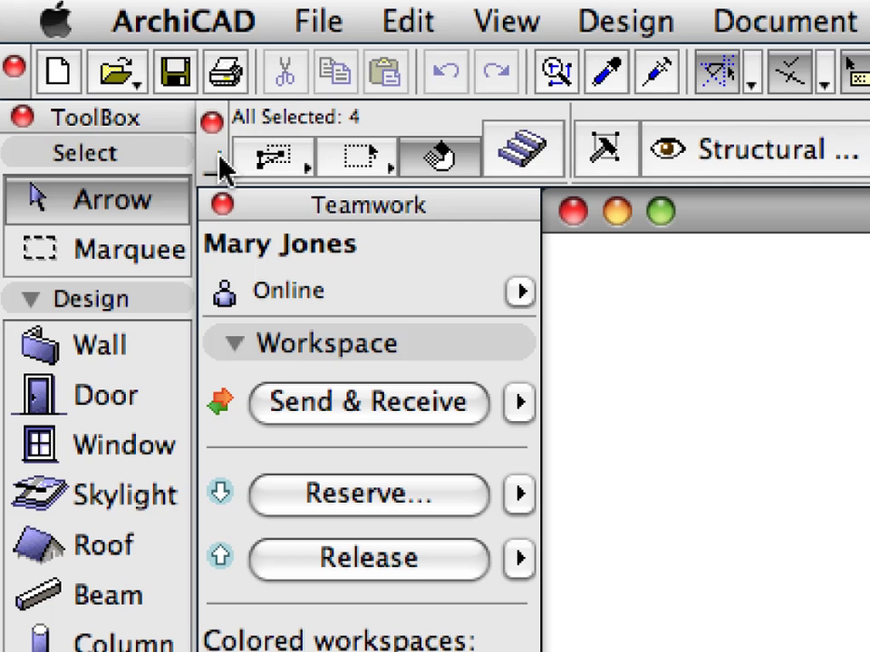
- In the other teammate's project, send and receive the changes from the server
{"action": "left_click", "coordinate": [473, 409]}
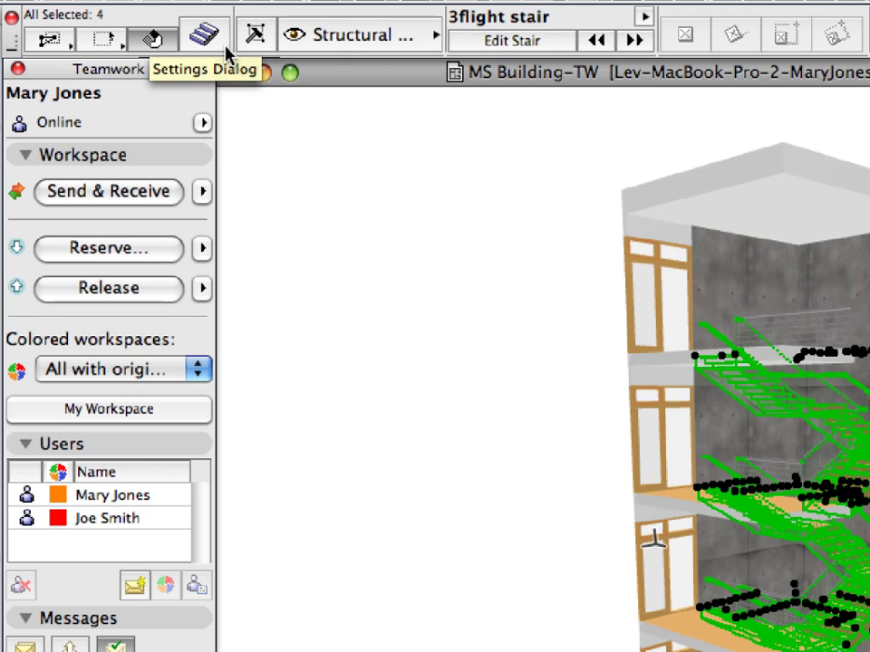
- Replace the four selected stairs with the "3 Flight Balsuters" object from the Embedded Library
{"action": "left_click", "coordinate": [226, 50]}
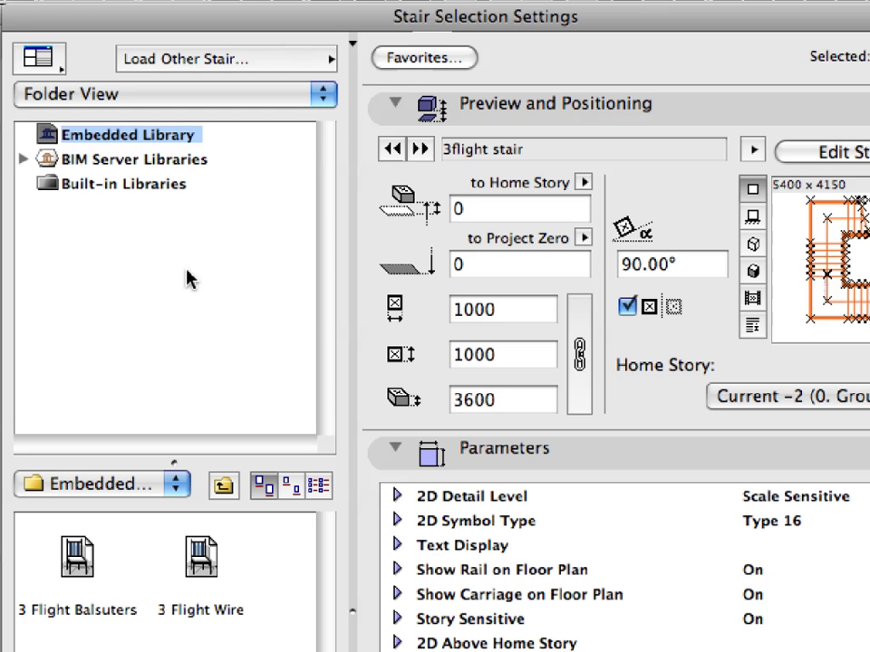
{"action": "left_click", "coordinate": [243, 339]}
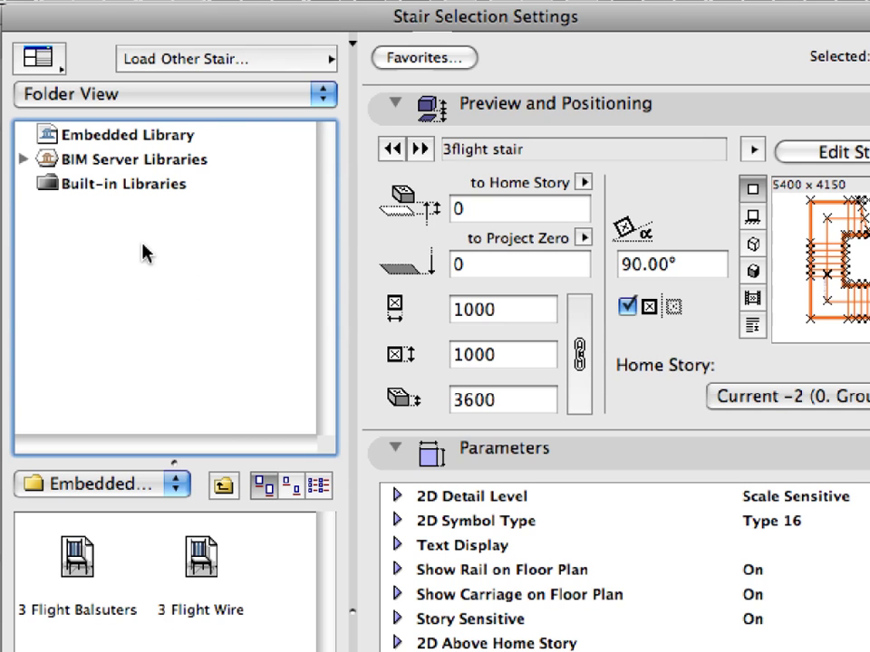
{"action": "left_click", "coordinate": [105, 136]}
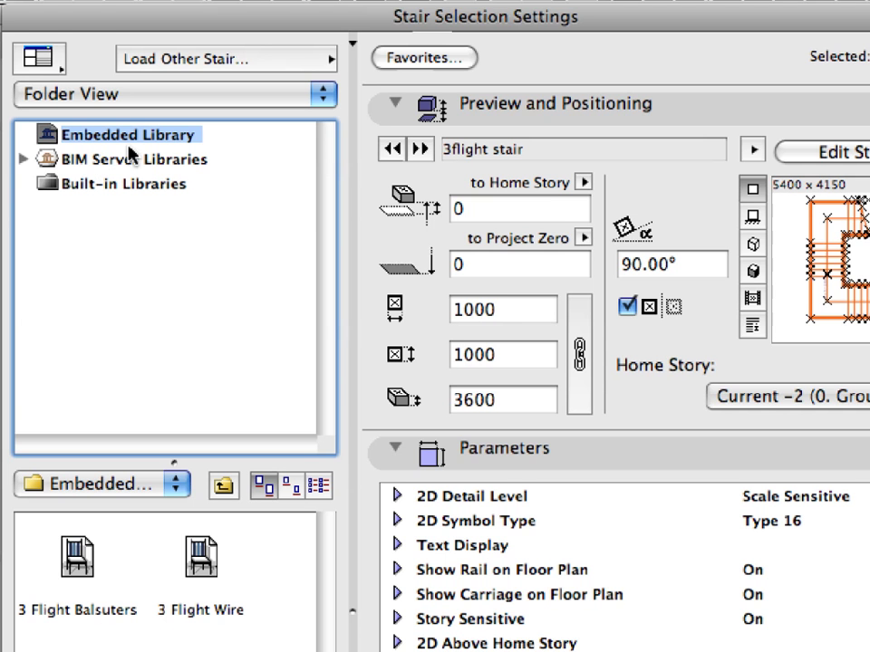
{"action": "left_click_drag", "start_coordinate": [167, 461], "coordinate": [169, 263]}
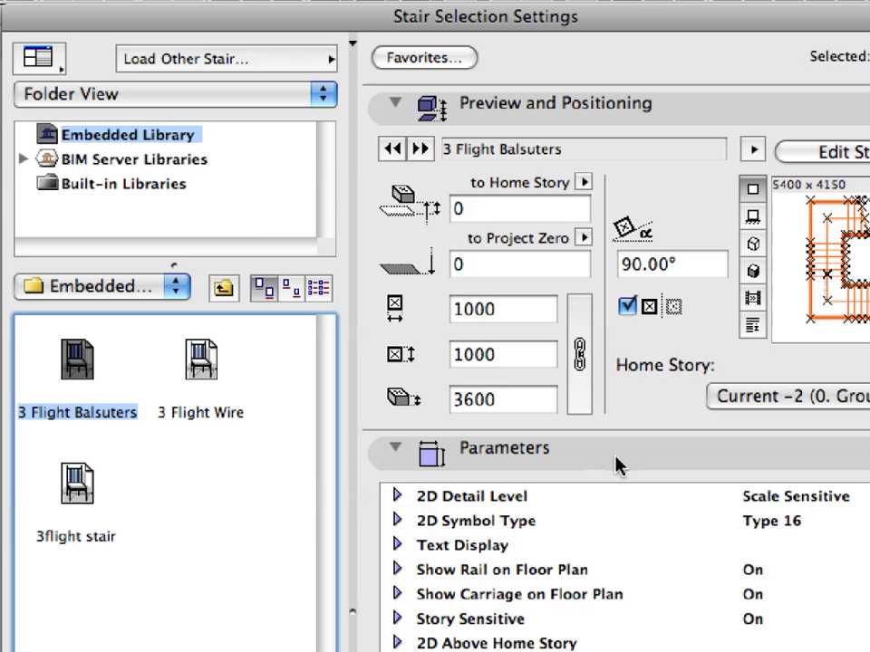
{"action": "left_click", "coordinate": [614, 452]}
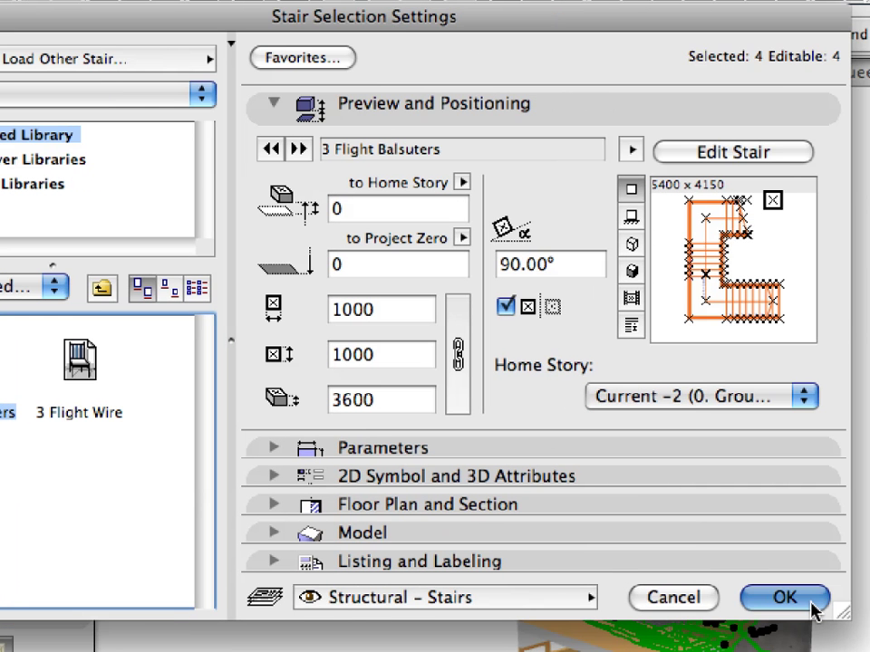
{"action": "left_click", "coordinate": [810, 605]}
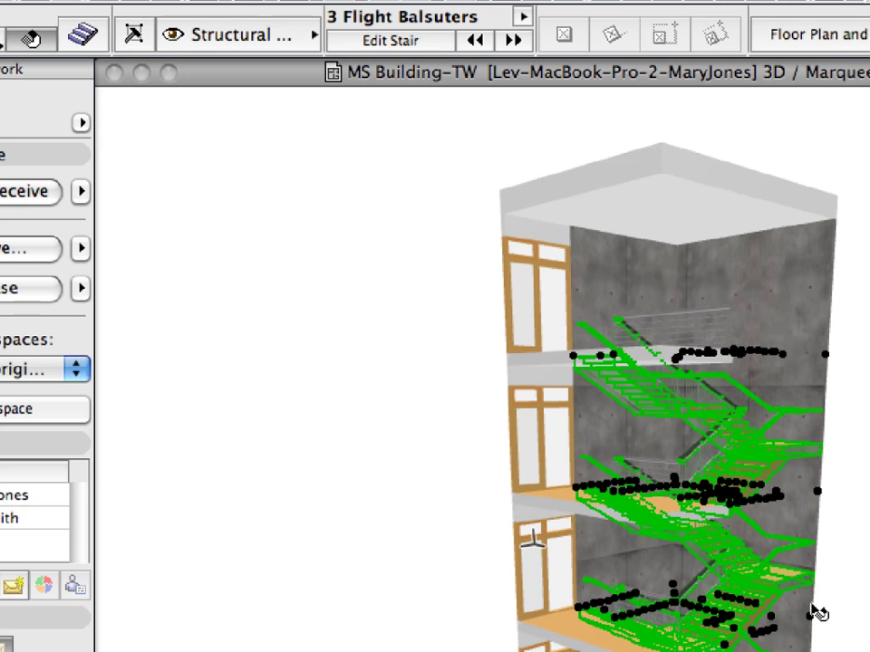
- Swap the selected stairs to the "3 Flight Wire" alternative and inspect the stair's element information in 3D
{"action": "scroll", "coordinate": [440, 405], "scroll_direction": "up", "scroll_amount": 5}
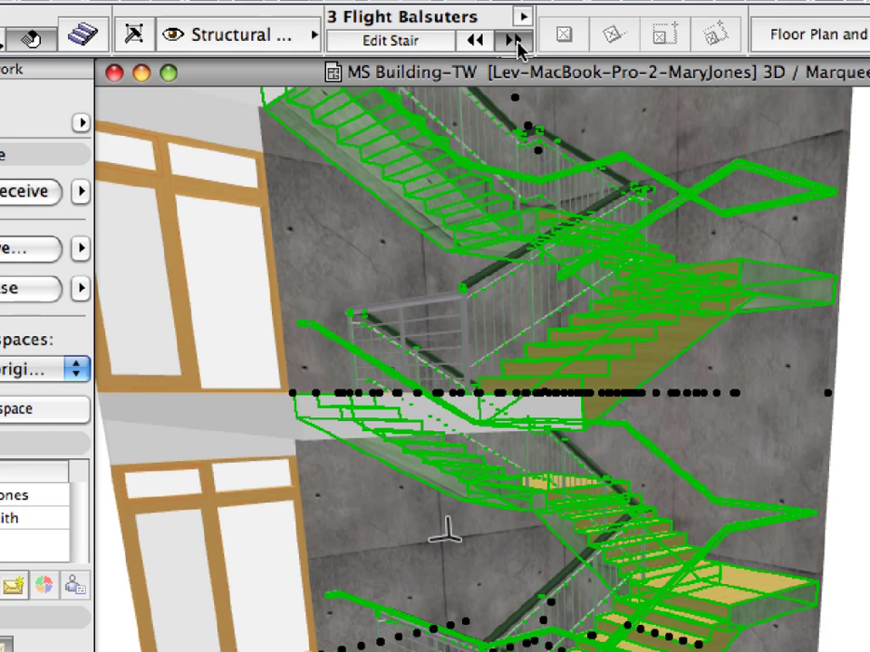
{"action": "left_click", "coordinate": [512, 41]}
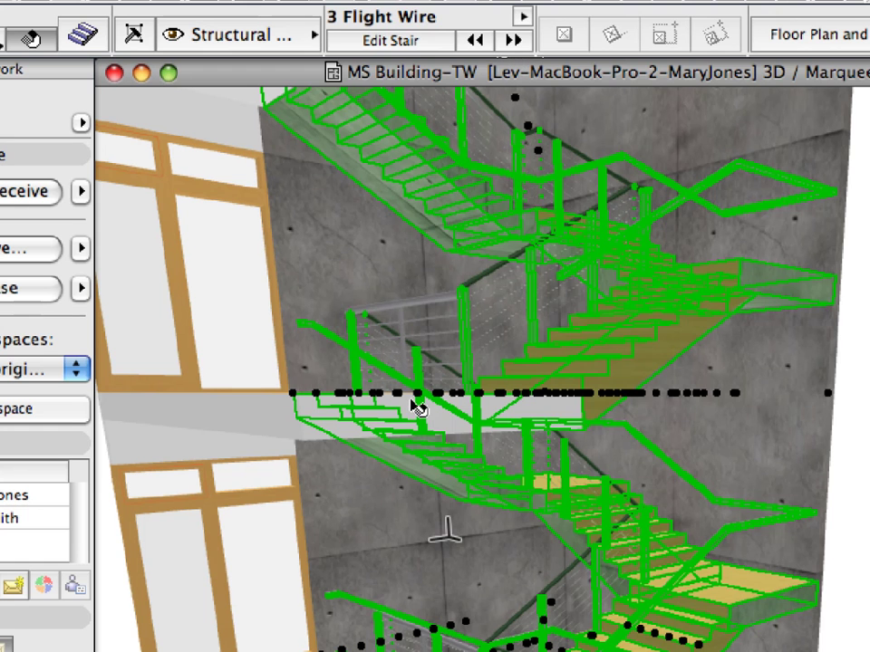
{"action": "mouse_move", "coordinate": [419, 402]}
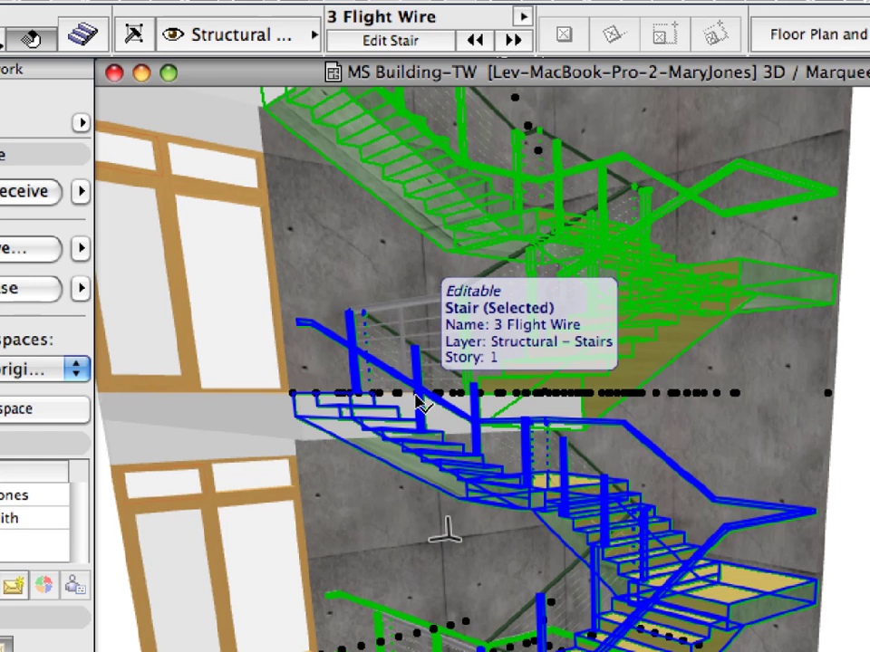
- Undo the stair object changes to return to the original "3flight stair"
{"action": "left_click", "coordinate": [36, 2]}
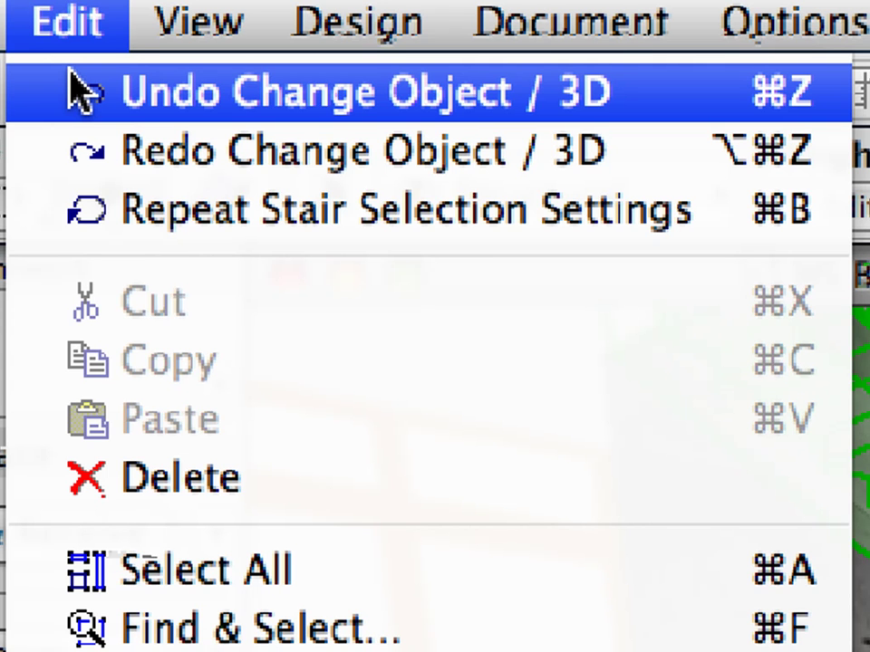
{"action": "left_click", "coordinate": [82, 91]}
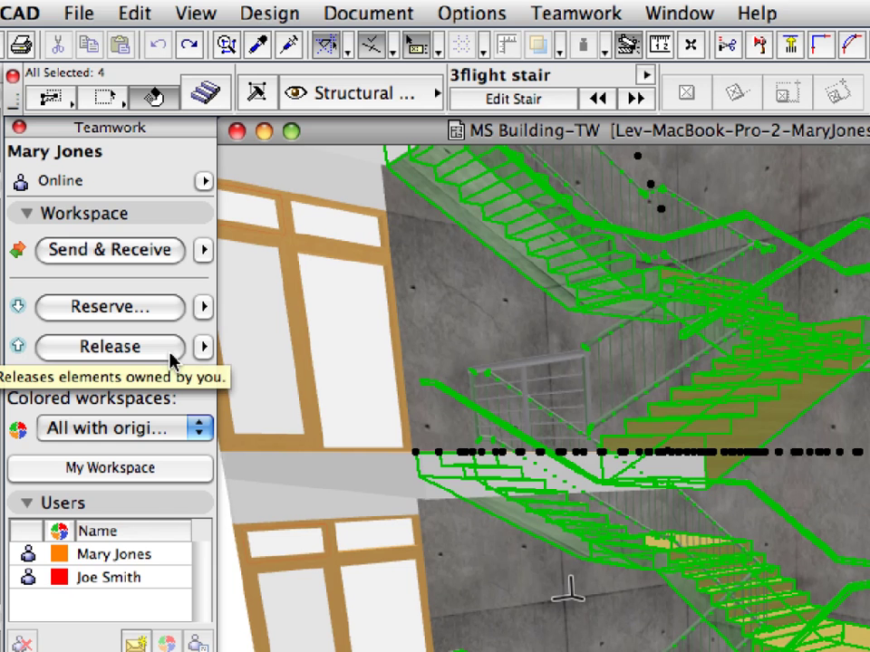
- Release the selected stairs, sending all unsent changes to the server
{"action": "left_click", "coordinate": [169, 354]}
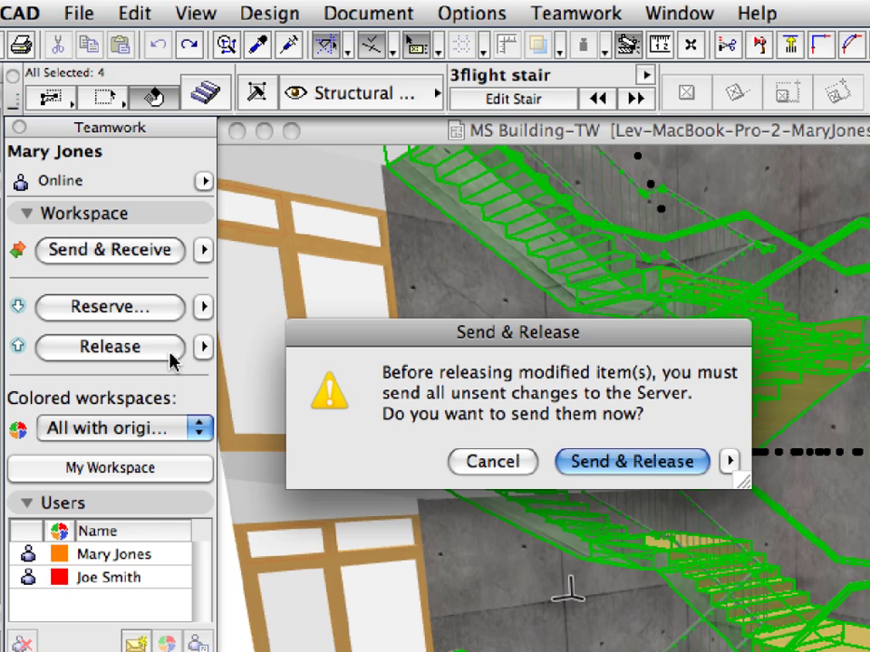
{"action": "left_click", "coordinate": [693, 466]}
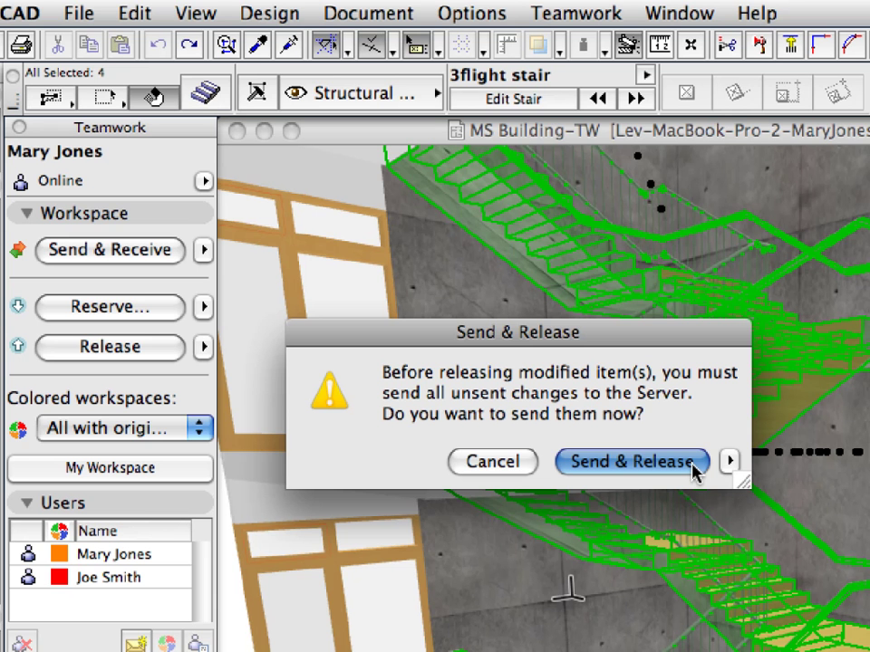
{"action": "left_click", "coordinate": [694, 464]}
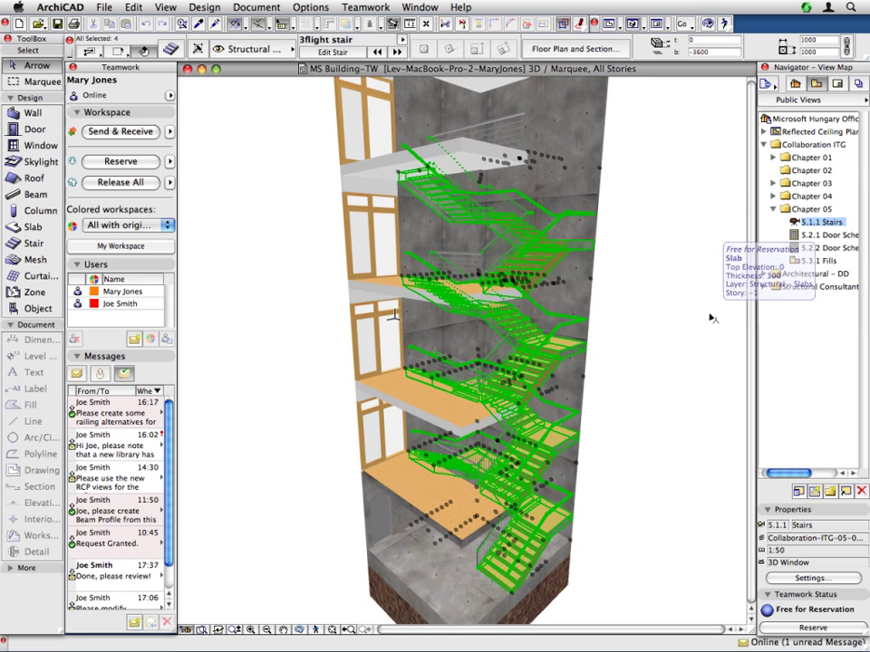